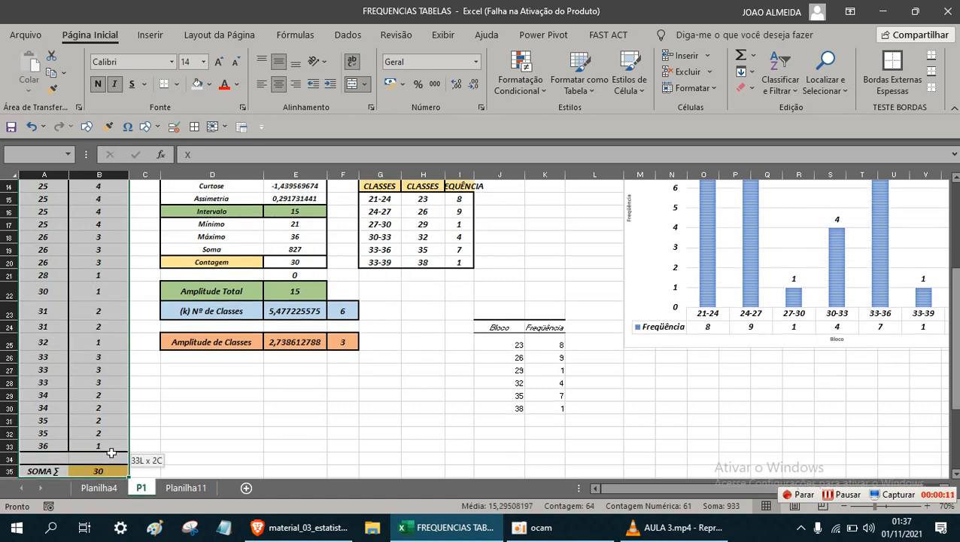
- Review the X and FREQUENCIA columns of the existing frequency table on sheet P1
{"action": "scroll", "coordinate": [140, 401], "scroll_direction": "up", "scroll_amount": 4}
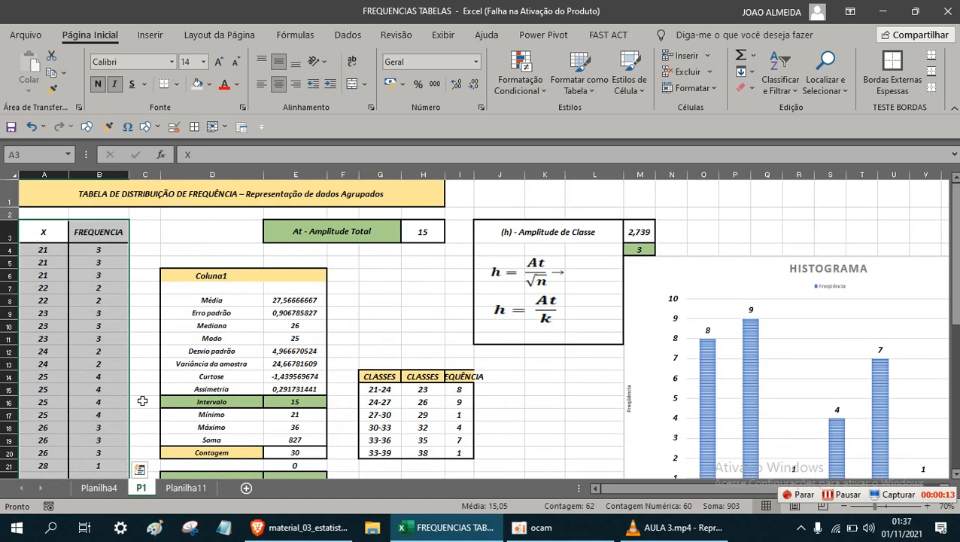
{"action": "left_click", "coordinate": [144, 238]}
{"action": "left_click", "coordinate": [59, 249]}
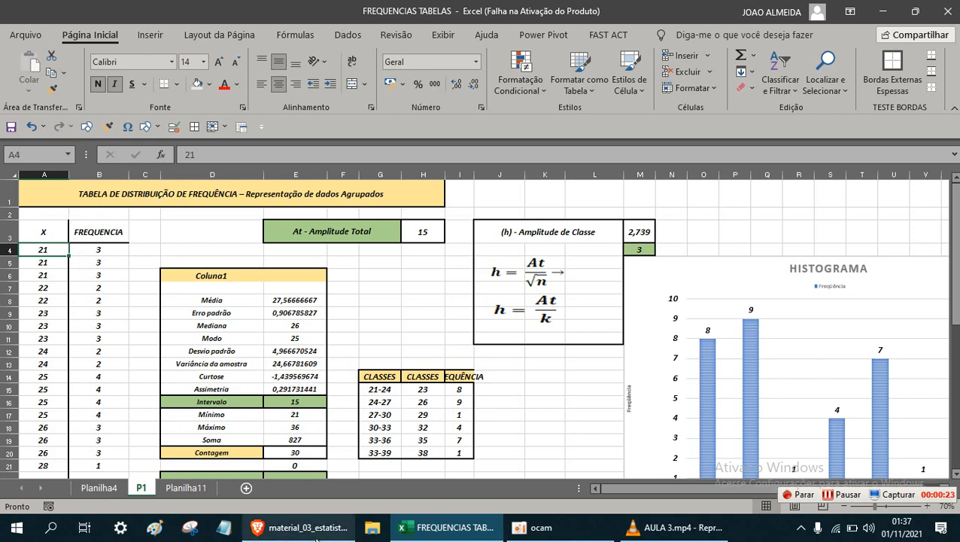
- Switch to material_03_estatistica.pdf in the browser and examine the practice example's raw data list and empty frequency table
{"action": "left_click", "coordinate": [304, 527]}
{"action": "scroll", "coordinate": [441, 378], "scroll_direction": "down", "scroll_amount": 4}
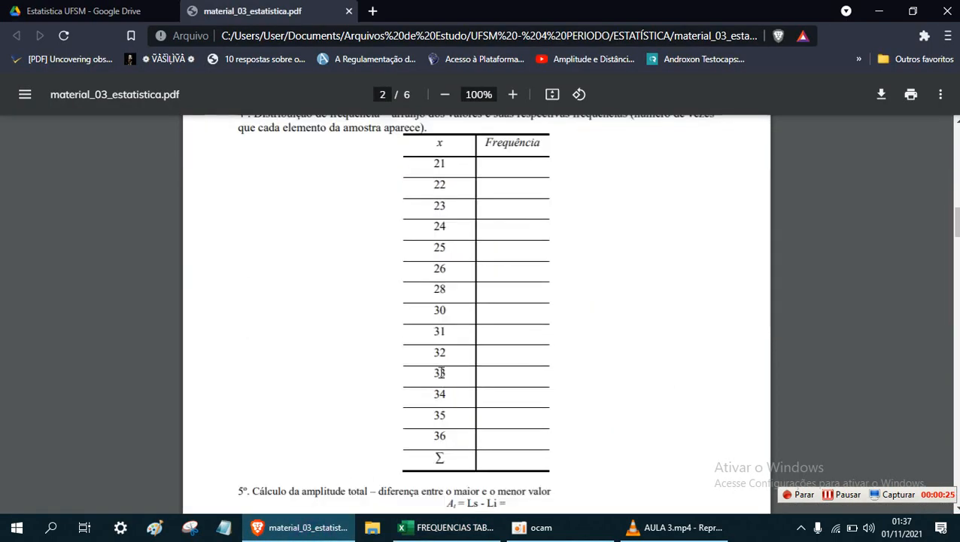
{"action": "scroll", "coordinate": [441, 374], "scroll_direction": "up", "scroll_amount": 10}
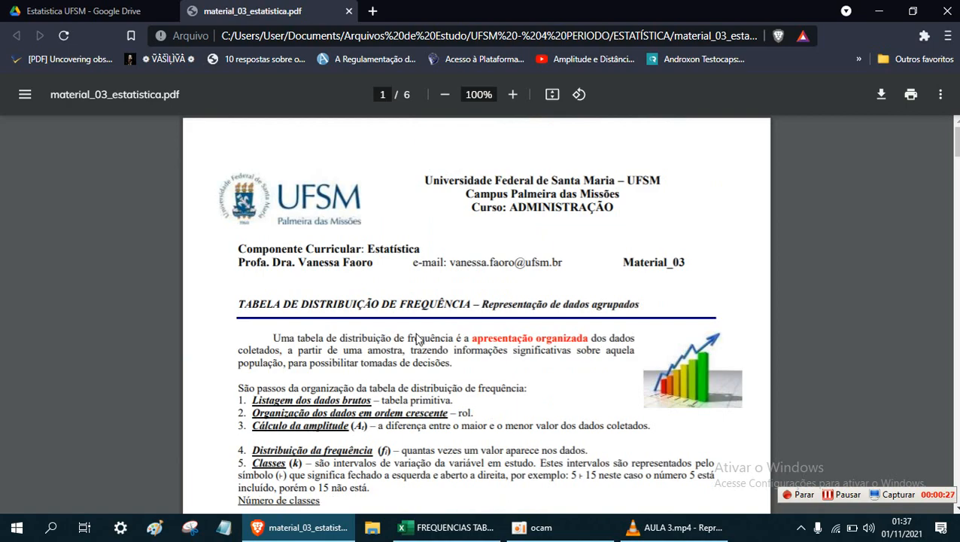
{"action": "scroll", "coordinate": [375, 284], "scroll_direction": "down", "scroll_amount": 10}
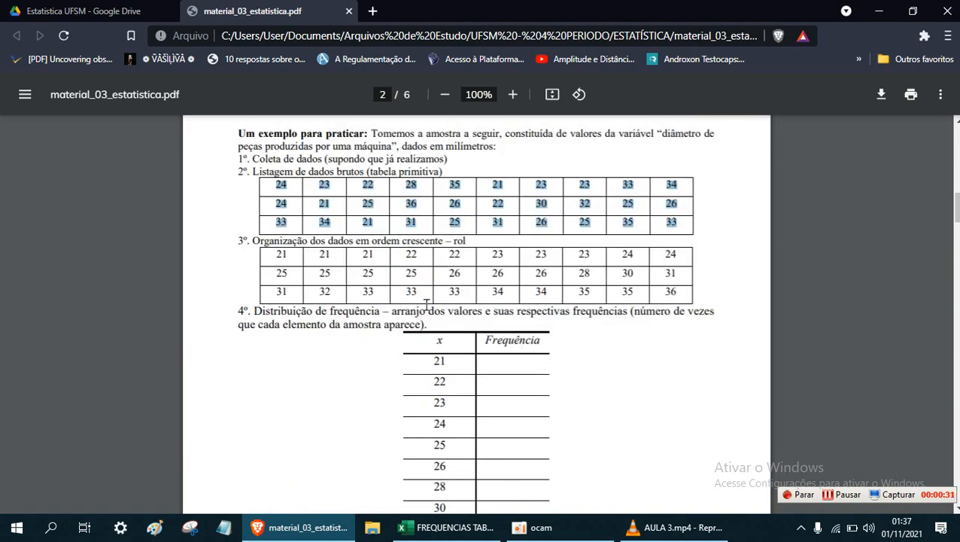
{"action": "left_click_drag", "start_coordinate": [413, 335], "coordinate": [452, 361]}
{"action": "scroll", "coordinate": [498, 393], "scroll_direction": "down", "scroll_amount": 3}
{"action": "left_click", "coordinate": [434, 270]}
{"action": "left_click_drag", "start_coordinate": [428, 160], "coordinate": [458, 453]}
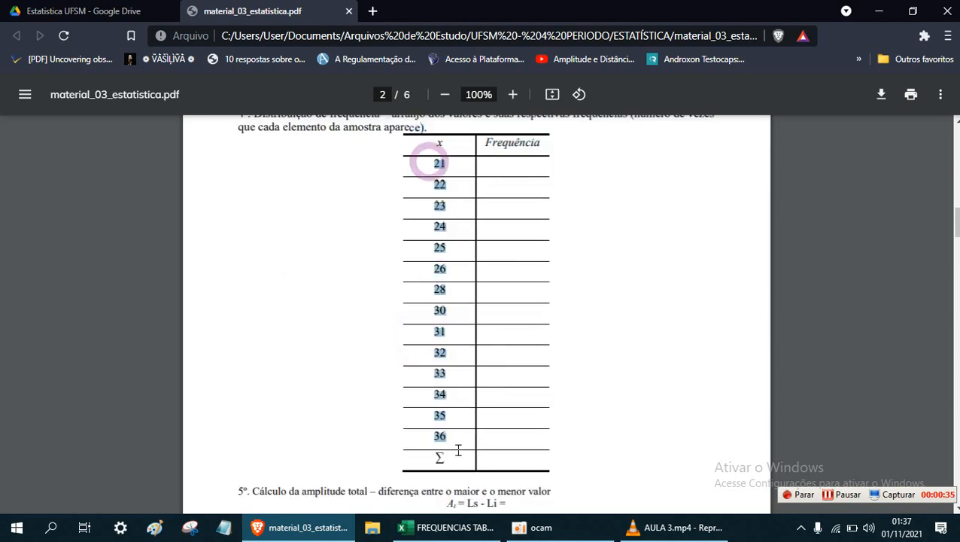
{"action": "left_click", "coordinate": [521, 164]}
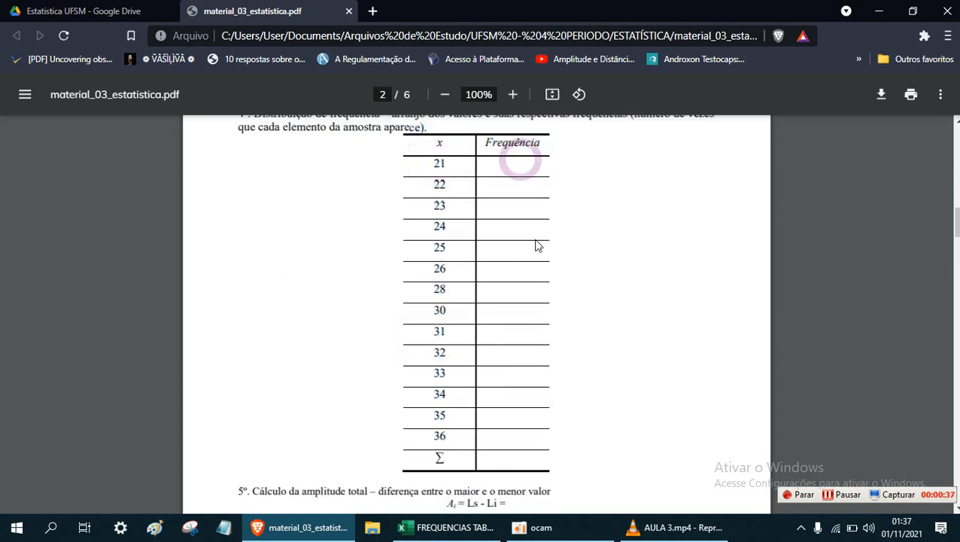
{"action": "scroll", "coordinate": [454, 501], "scroll_direction": "up", "scroll_amount": 1}
{"action": "scroll", "coordinate": [454, 340], "scroll_direction": "up", "scroll_amount": 2}
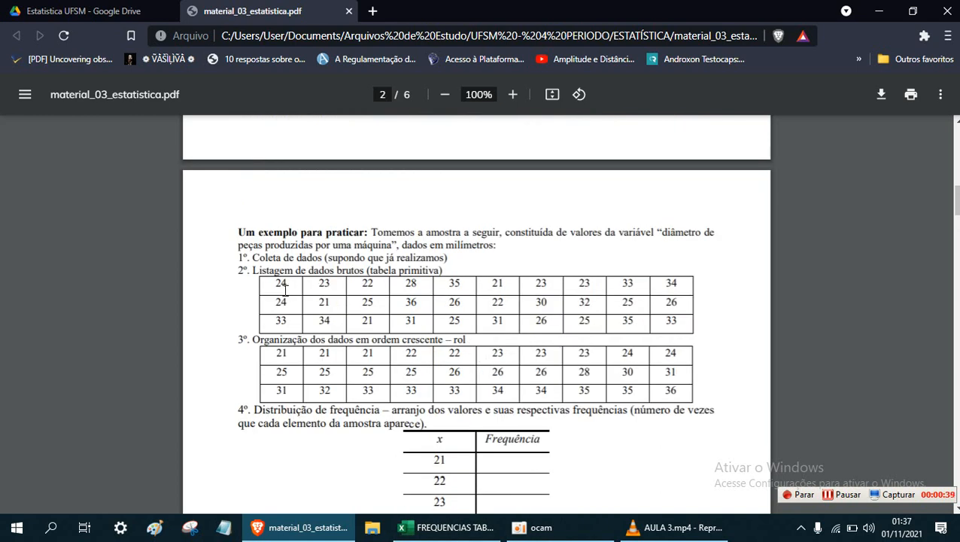
- Copy all the raw data values from the primitive table in the PDF's practice example
{"action": "left_click_drag", "start_coordinate": [686, 322], "coordinate": [277, 292]}
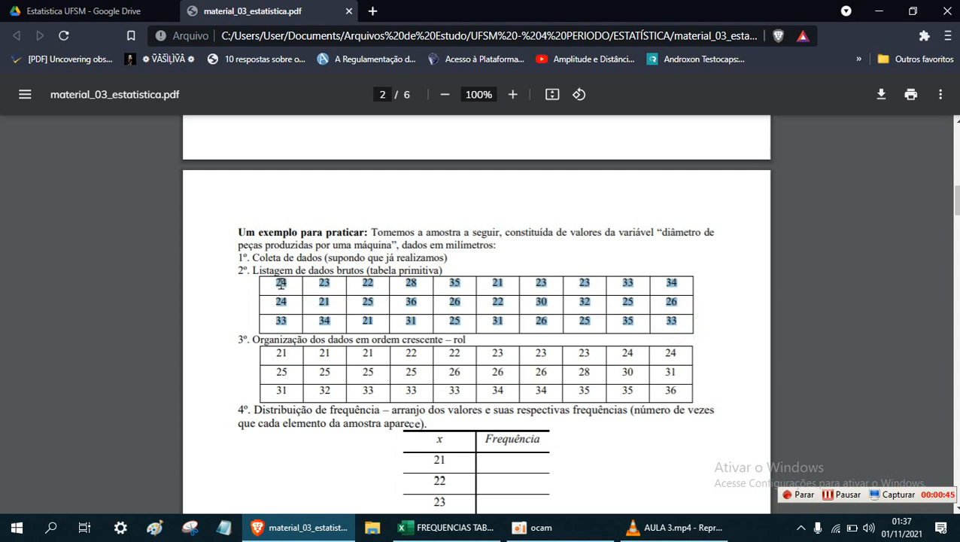
{"action": "left_click", "coordinate": [286, 299]}
{"action": "mouse_move", "coordinate": [270, 282]}
{"action": "left_mouse_down"}
{"action": "mouse_move", "coordinate": [673, 319]}
{"action": "mouse_move", "coordinate": [375, 285]}
{"action": "mouse_move", "coordinate": [277, 290]}
{"action": "left_mouse_up"}
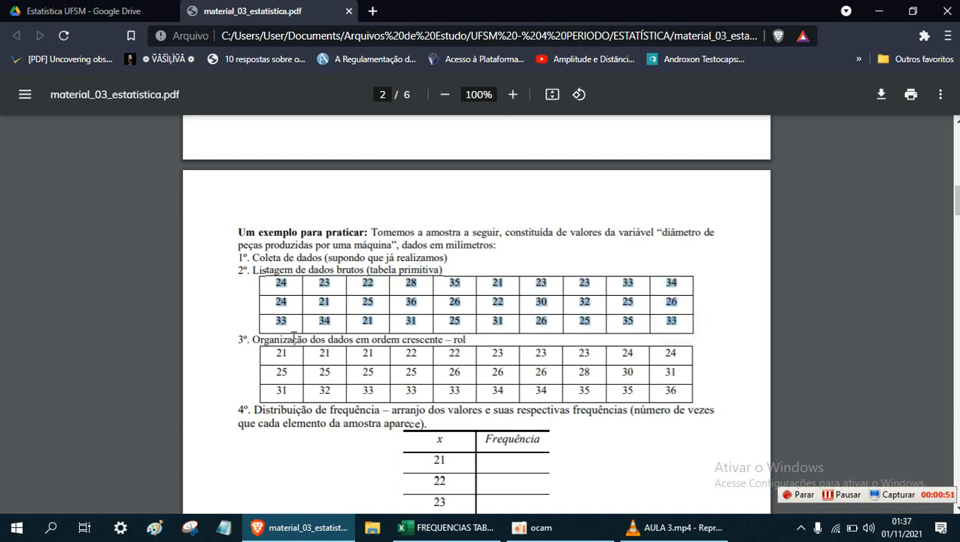
{"action": "right_click", "coordinate": [281, 284]}
{"action": "left_click", "coordinate": [295, 292]}
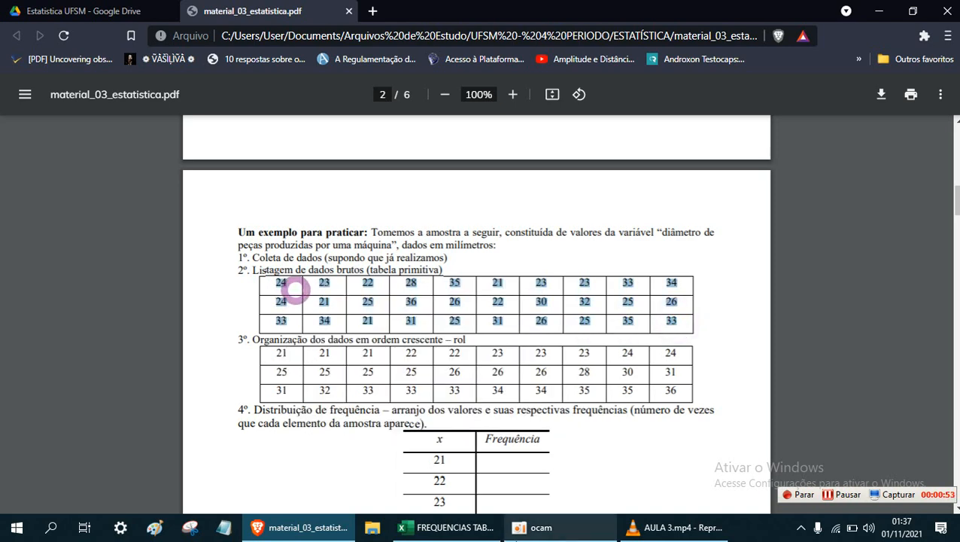
- Switch to Excel, add a new sheet to the FREQUENCIAS TABELAS workbook and paste the copied values into A1
{"action": "left_click", "coordinate": [452, 526]}
{"action": "left_click", "coordinate": [246, 487]}
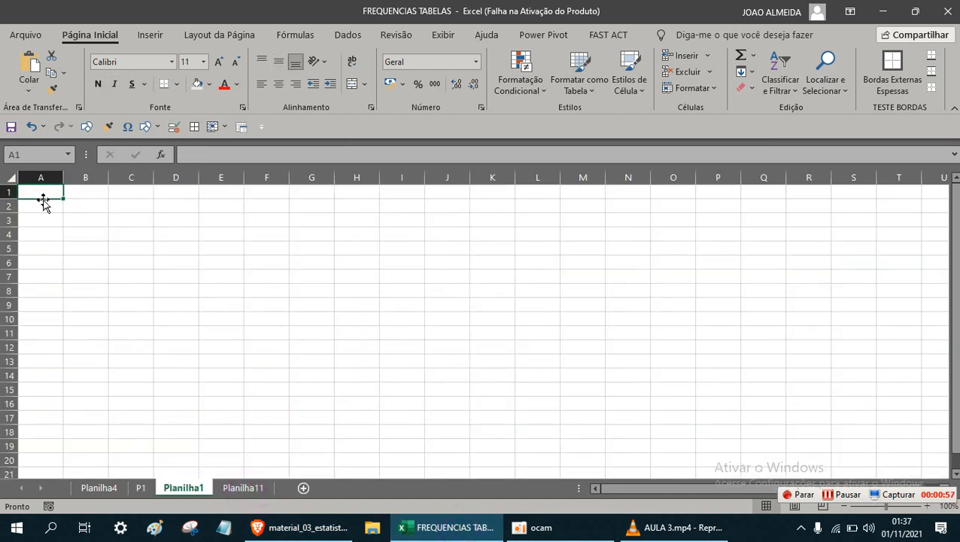
{"action": "key", "text": "ctrl+v"}
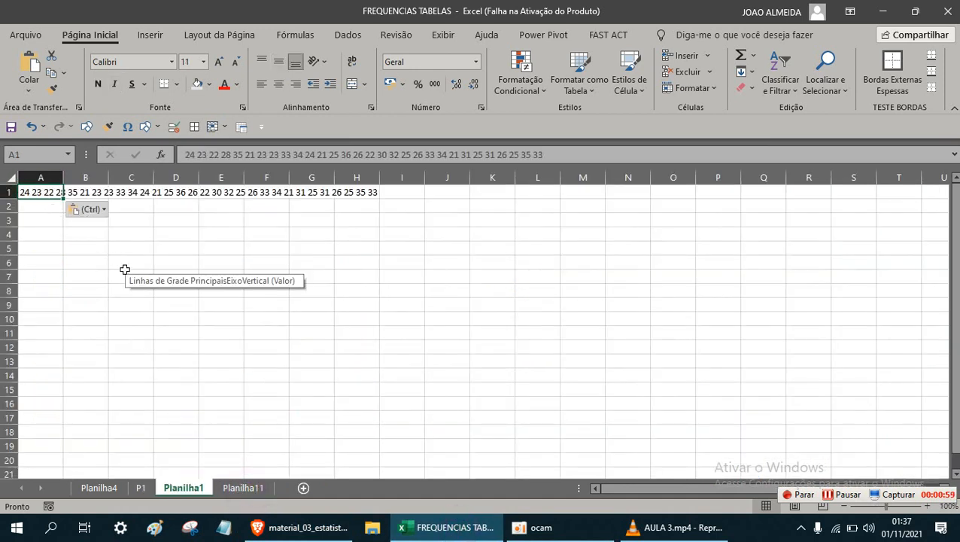
{"action": "left_click", "coordinate": [124, 272]}
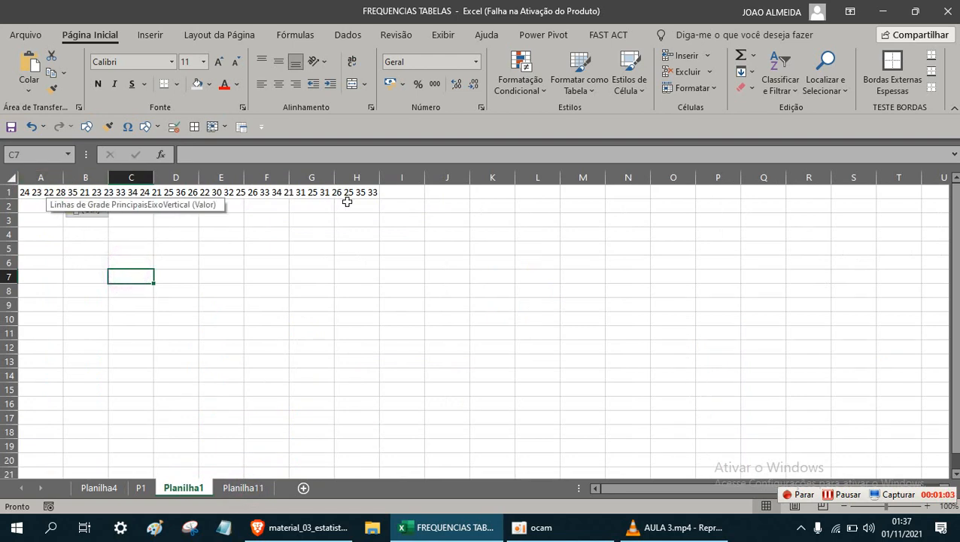
- Widen column A on the new sheet and compare the pasted values with the raw data table in the PDF
{"action": "left_click_drag", "start_coordinate": [64, 180], "coordinate": [113, 193]}
{"action": "left_click", "coordinate": [86, 216]}
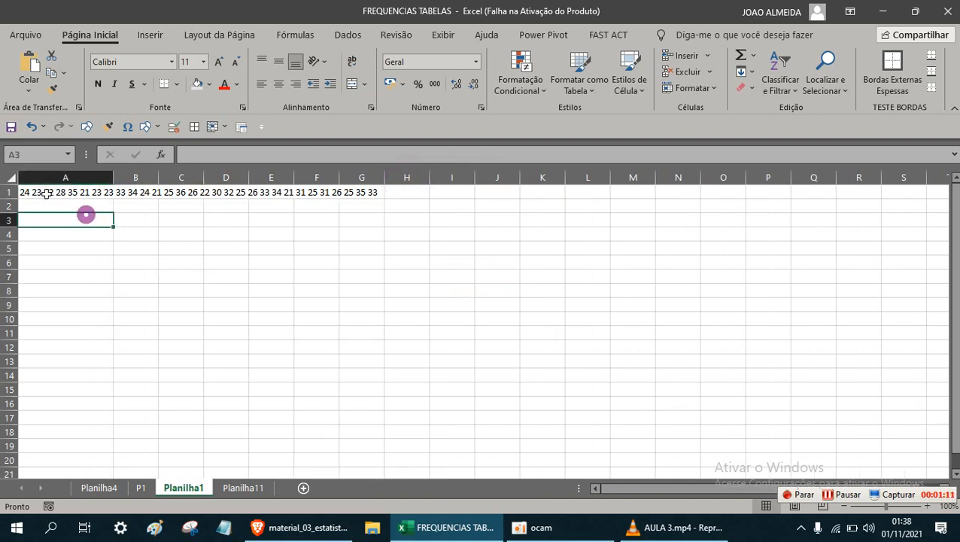
{"action": "left_click", "coordinate": [301, 527]}
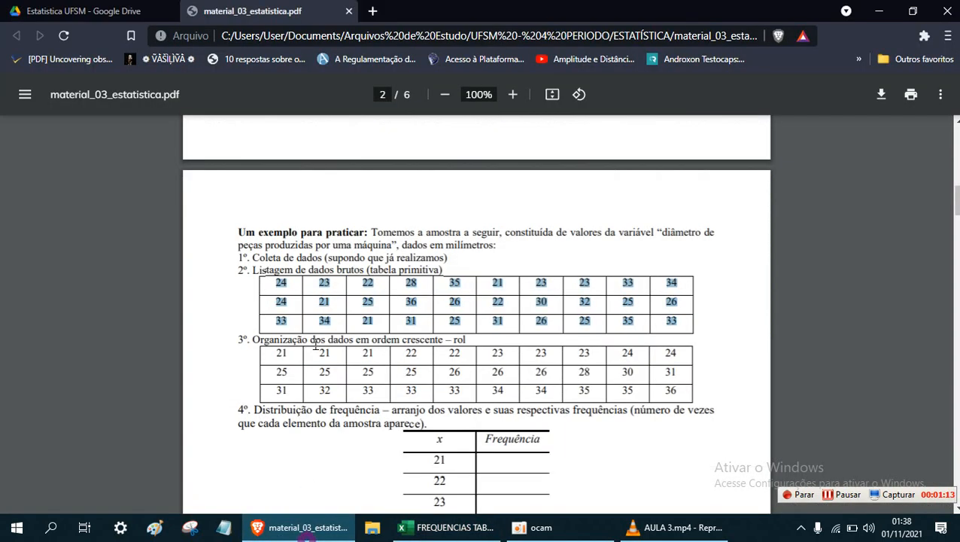
{"action": "left_click", "coordinate": [280, 282]}
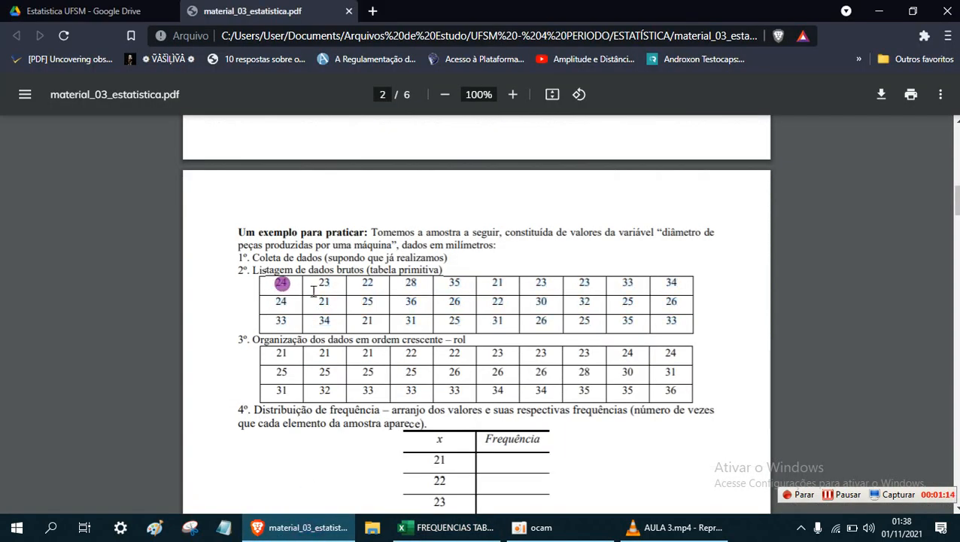
{"action": "left_click", "coordinate": [485, 529]}
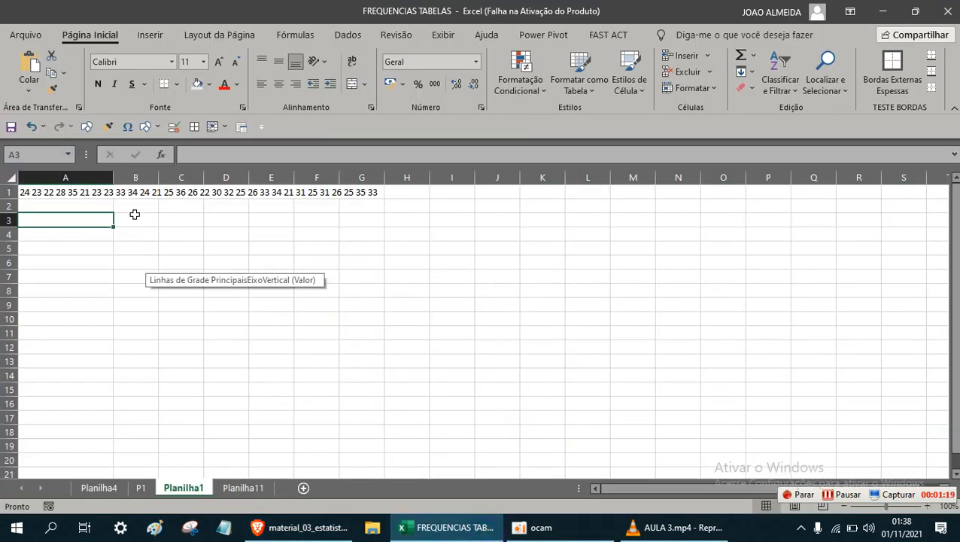
{"action": "left_click_drag", "start_coordinate": [113, 179], "coordinate": [158, 182]}
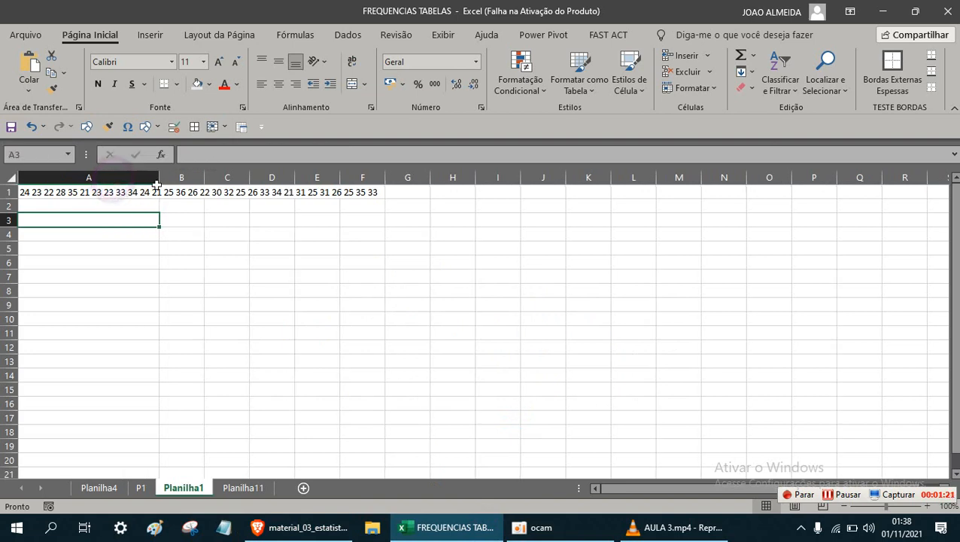
- Format the whole sheet as bold italic at size 14 and narrow column A
{"action": "left_click", "coordinate": [11, 177]}
{"action": "left_click", "coordinate": [98, 83]}
{"action": "left_click", "coordinate": [114, 84]}
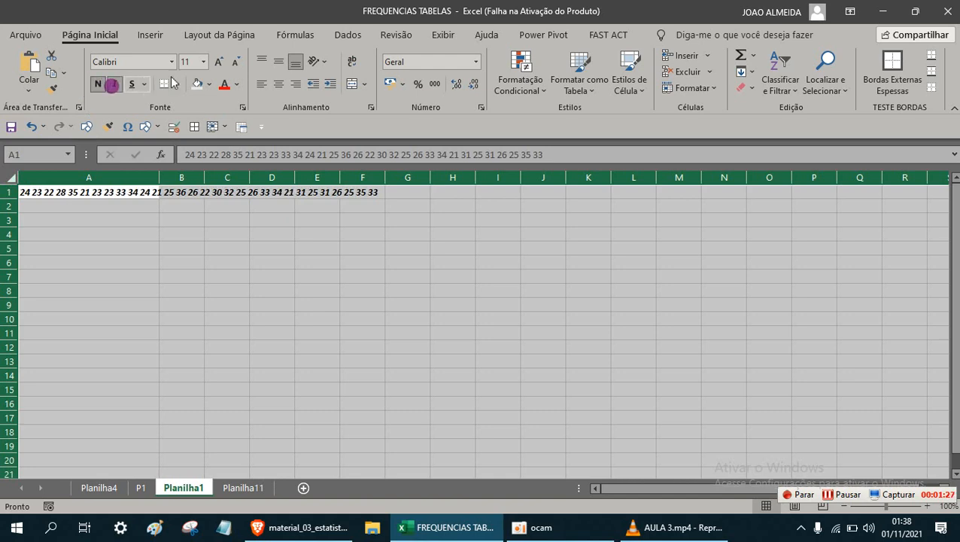
{"action": "left_click", "coordinate": [203, 61]}
{"action": "left_click", "coordinate": [194, 161]}
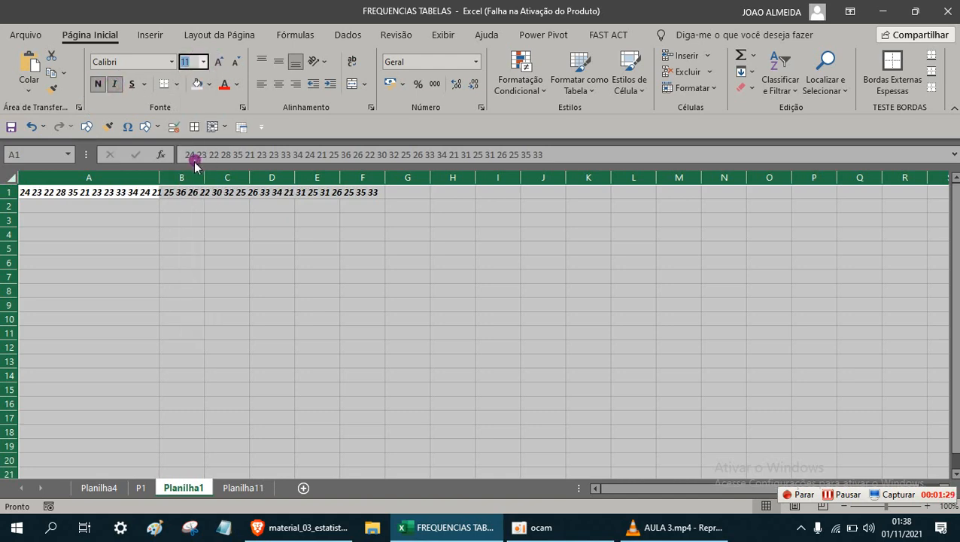
{"action": "left_click", "coordinate": [167, 249]}
{"action": "left_click", "coordinate": [70, 194]}
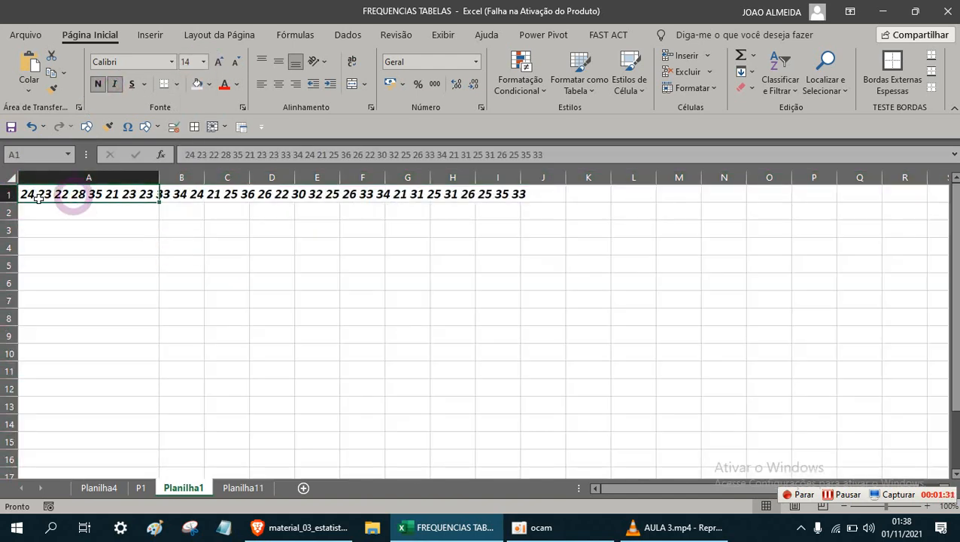
{"action": "left_click_drag", "start_coordinate": [159, 178], "coordinate": [109, 177]}
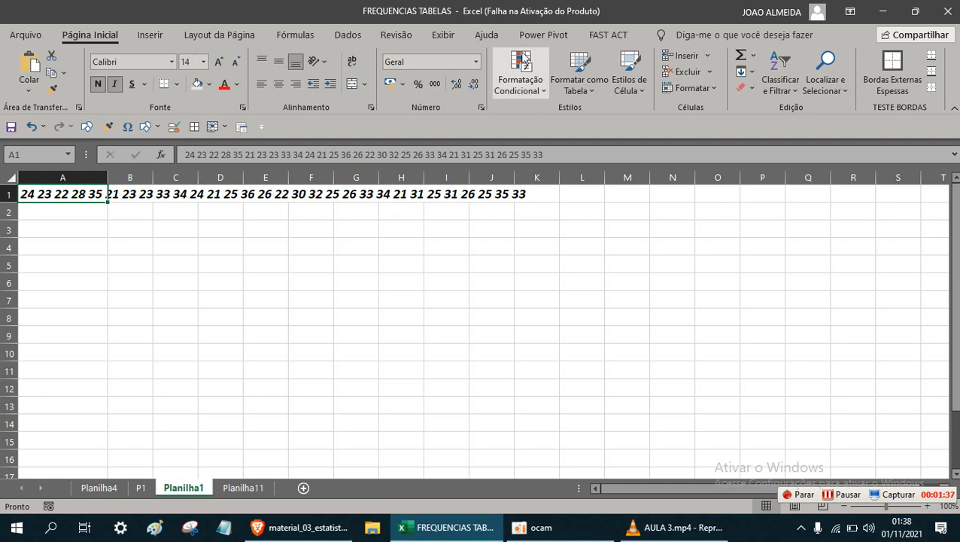
- Split the values in A1 into separate columns with Text to Columns, delimited by spaces, and narrow column A
{"action": "left_click", "coordinate": [340, 34]}
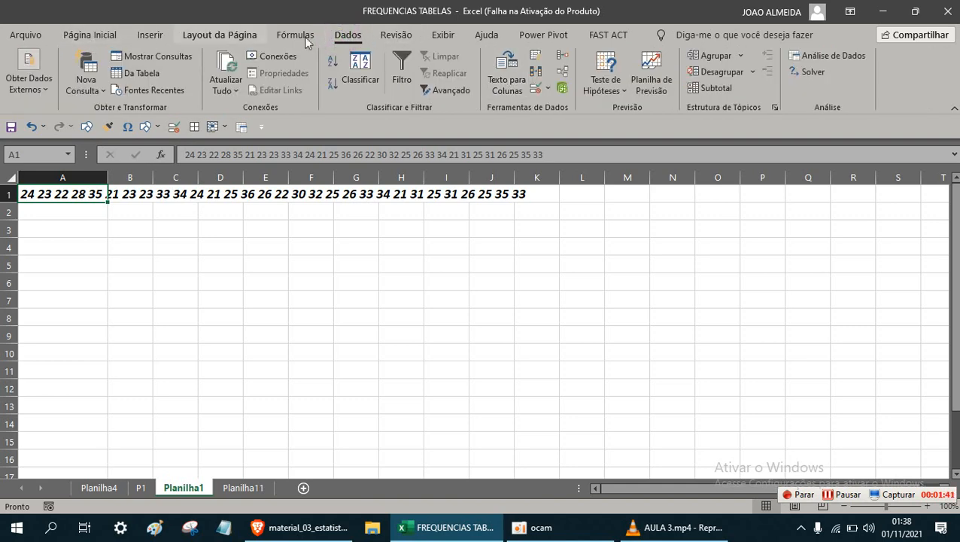
{"action": "left_click", "coordinate": [493, 79]}
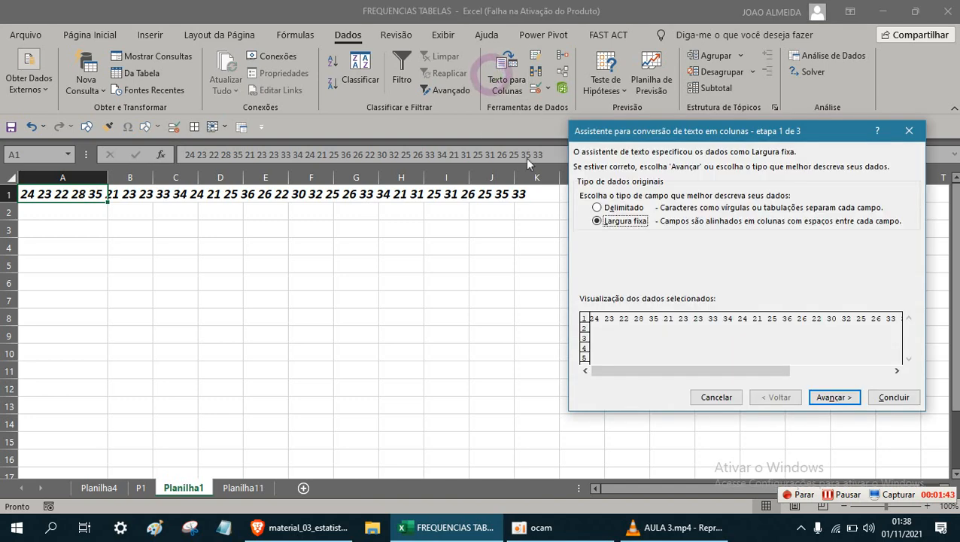
{"action": "left_click", "coordinate": [598, 208]}
{"action": "left_click", "coordinate": [833, 397]}
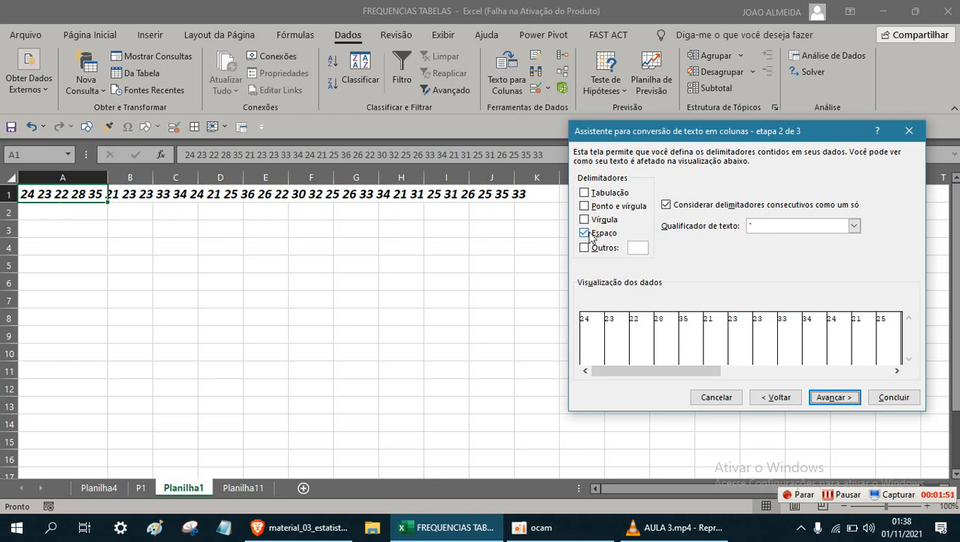
{"action": "left_click", "coordinate": [841, 398]}
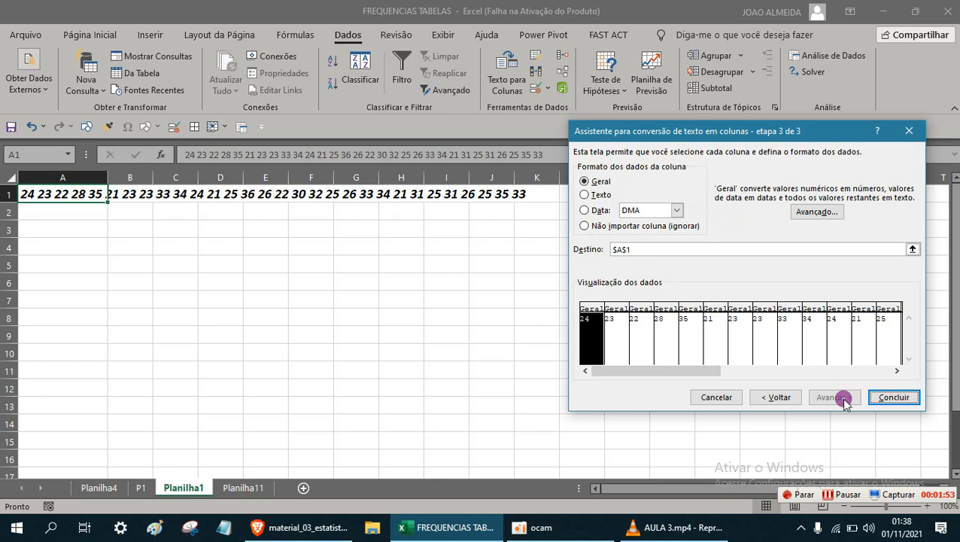
{"action": "left_click", "coordinate": [888, 400]}
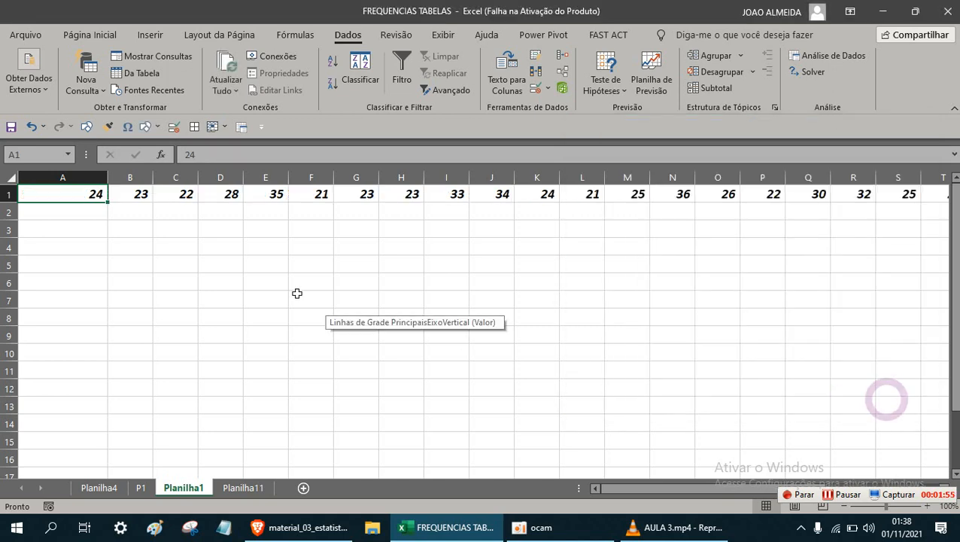
{"action": "scroll", "coordinate": [271, 274], "scroll_direction": "down", "scroll_amount": 1, "text": "ctrl"}
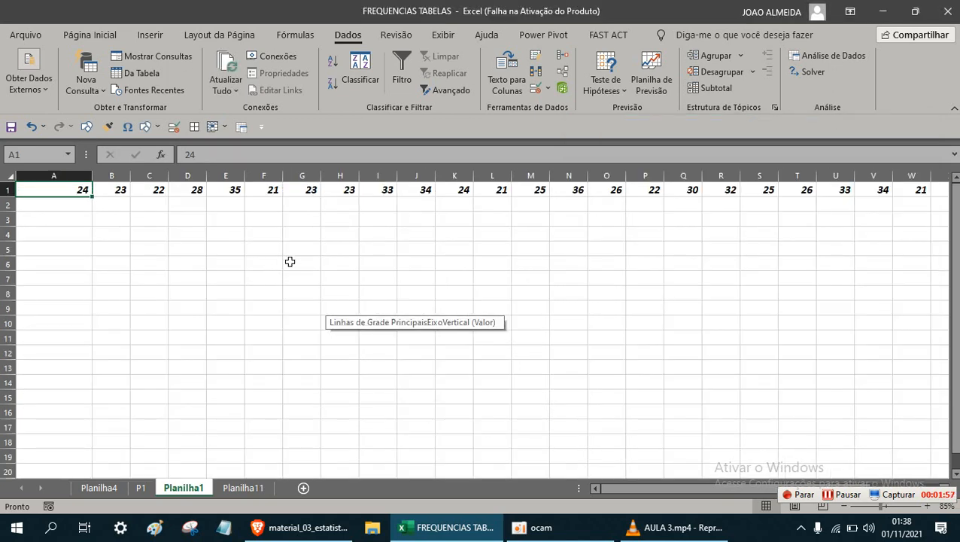
{"action": "left_click_drag", "start_coordinate": [92, 177], "coordinate": [77, 177]}
- Select the whole row of split values, A1 through AD1, and copy it
{"action": "key", "text": "ctrl+shift+Right"}
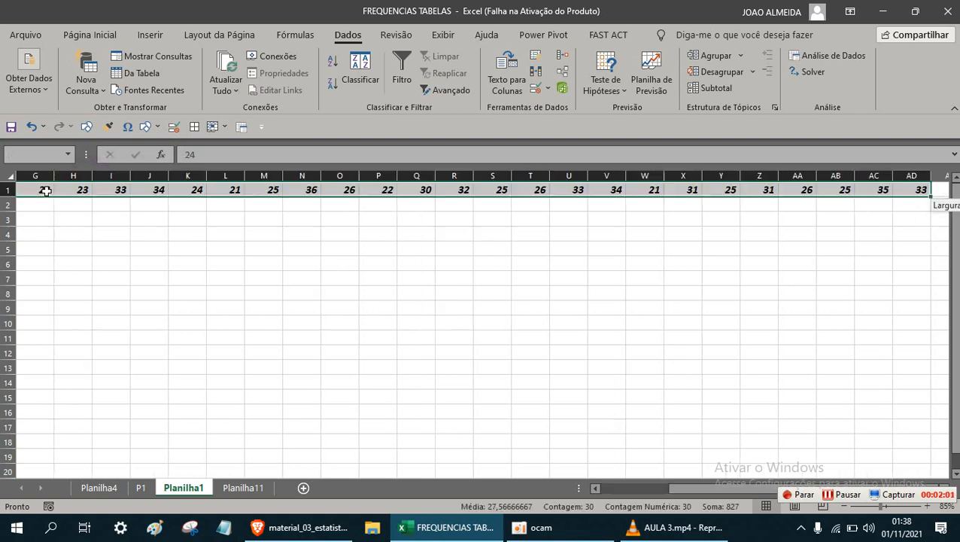
{"action": "left_click_drag", "start_coordinate": [700, 487], "coordinate": [638, 486]}
{"action": "left_click", "coordinate": [70, 224]}
{"action": "left_click", "coordinate": [48, 190]}
{"action": "left_click", "coordinate": [903, 192], "text": "shift"}
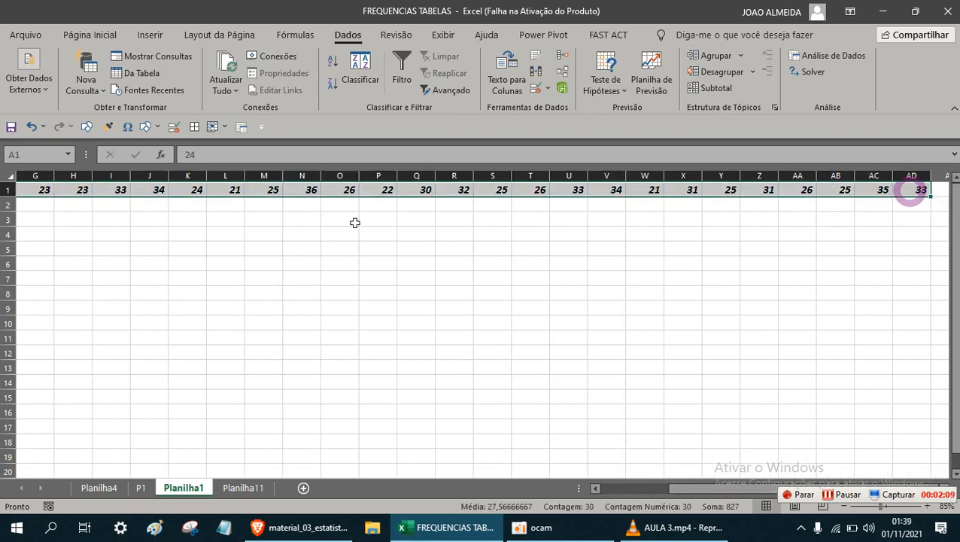
{"action": "right_click", "coordinate": [272, 189]}
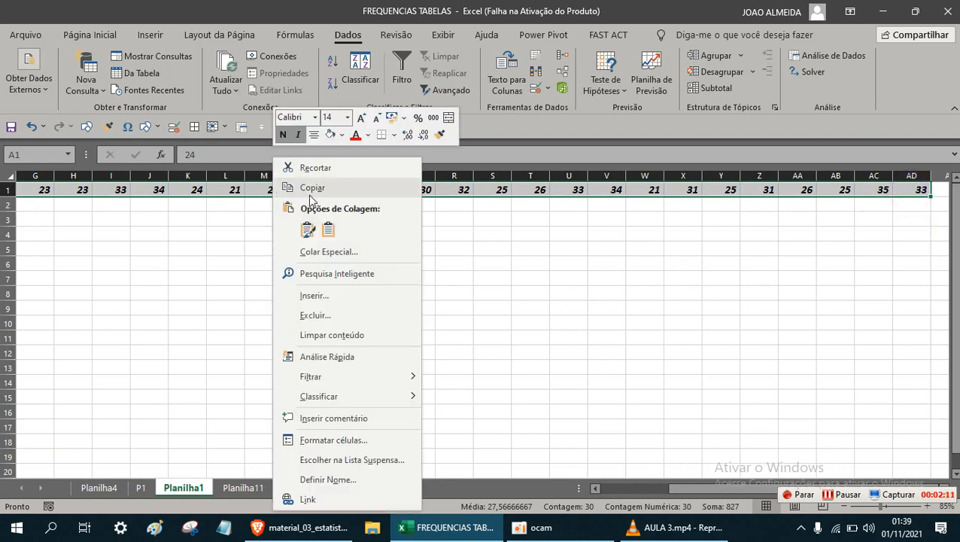
{"action": "left_click", "coordinate": [283, 187]}
- Paste the copied row transposed into column A starting at A3, using Paste Special
{"action": "scroll", "coordinate": [188, 229], "scroll_direction": "left", "scroll_amount": 3}
{"action": "left_click", "coordinate": [35, 218]}
{"action": "right_click", "coordinate": [36, 219]}
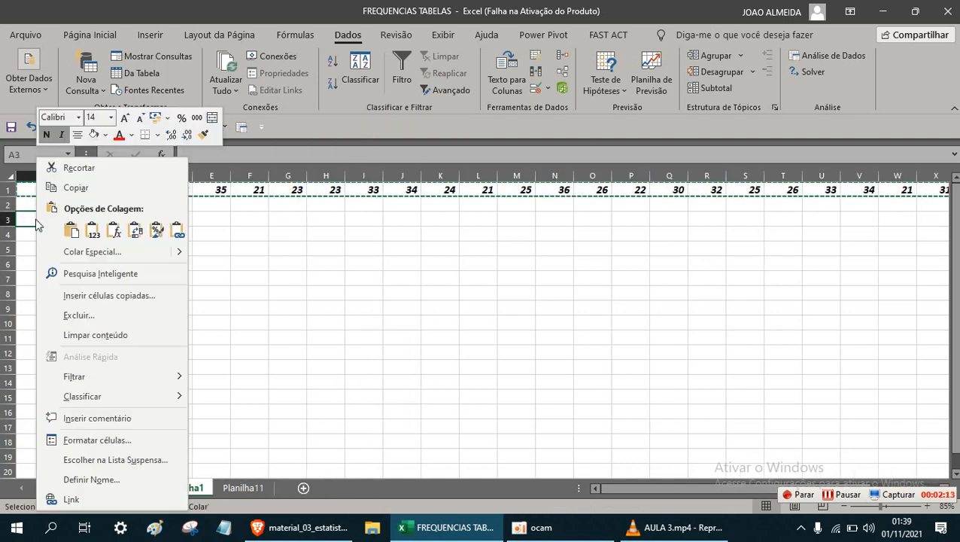
{"action": "mouse_move", "coordinate": [179, 257]}
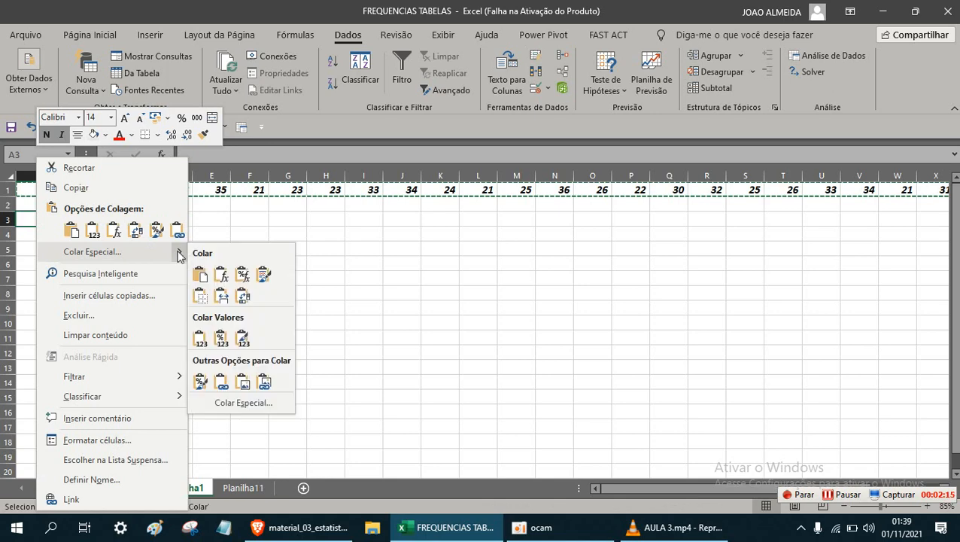
{"action": "left_click", "coordinate": [241, 298]}
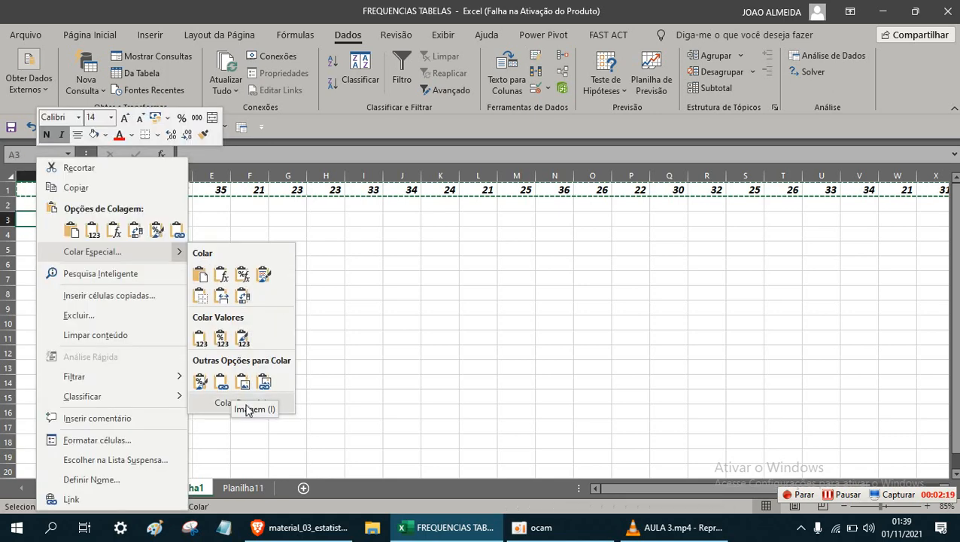
{"action": "left_click", "coordinate": [219, 405]}
{"action": "left_click", "coordinate": [224, 474]}
{"action": "left_click", "coordinate": [254, 493]}
{"action": "scroll", "coordinate": [142, 300], "scroll_direction": "down", "scroll_amount": 7}
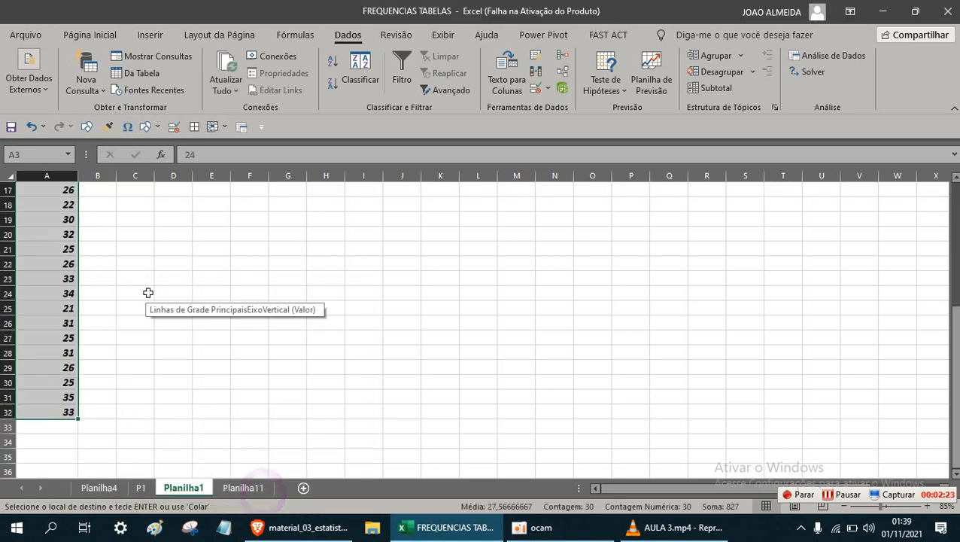
{"action": "scroll", "coordinate": [142, 301], "scroll_direction": "up", "scroll_amount": 7}
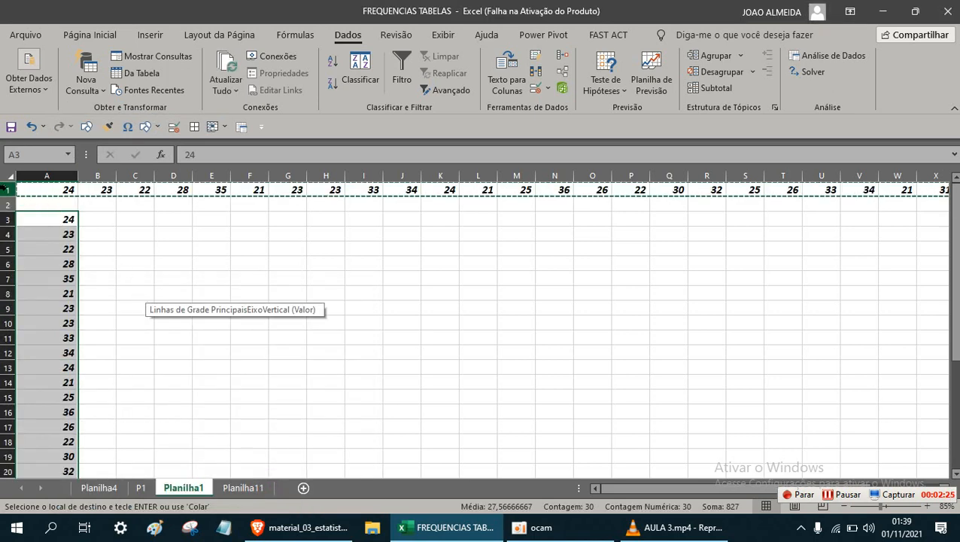
- Select the transposed values A3:A32 and check their count against the original row
{"action": "left_click", "coordinate": [7, 188]}
{"action": "scroll", "coordinate": [260, 285], "scroll_direction": "down", "scroll_amount": 2}
{"action": "scroll", "coordinate": [102, 202], "scroll_direction": "up", "scroll_amount": 2}
{"action": "left_click", "coordinate": [66, 218]}
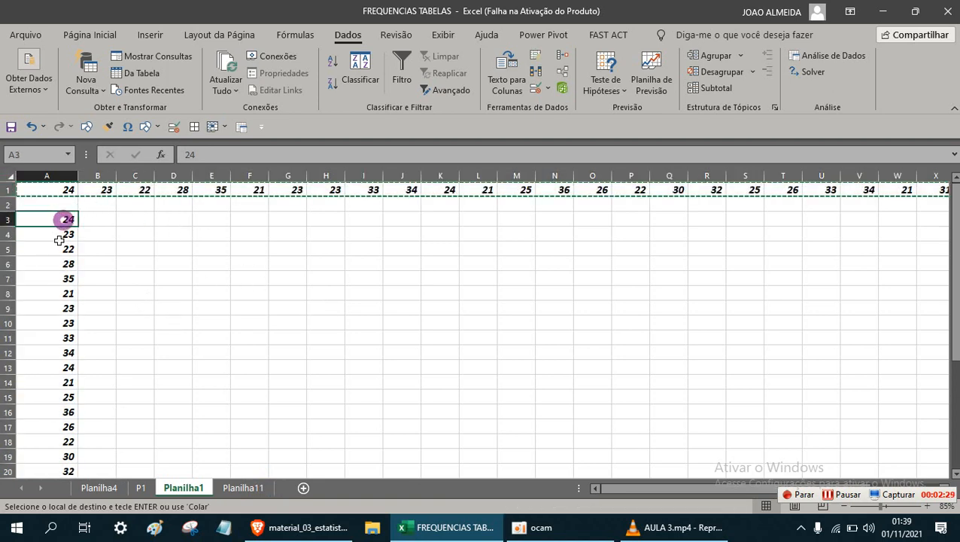
{"action": "scroll", "coordinate": [64, 218], "scroll_direction": "down", "scroll_amount": 7}
{"action": "left_click", "coordinate": [68, 353], "text": "shift"}
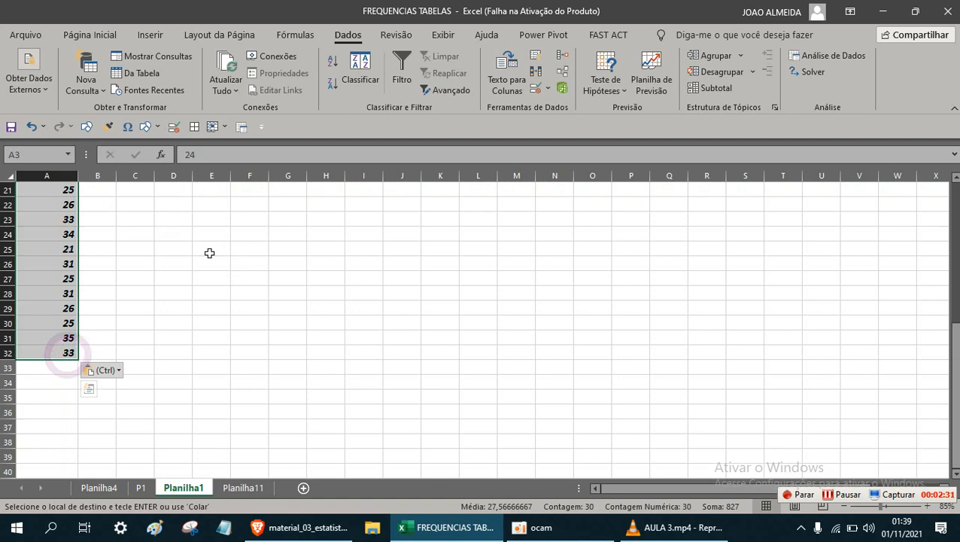
{"action": "scroll", "coordinate": [83, 248], "scroll_direction": "up", "scroll_amount": 5}
{"action": "scroll", "coordinate": [75, 241], "scroll_direction": "up", "scroll_amount": 2}
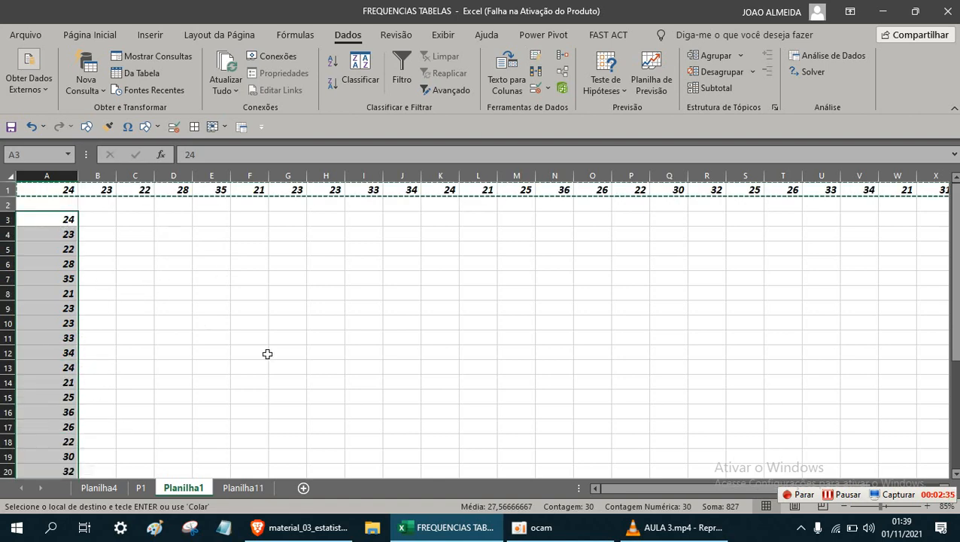
{"action": "scroll", "coordinate": [31, 217], "scroll_direction": "down", "scroll_amount": 4}
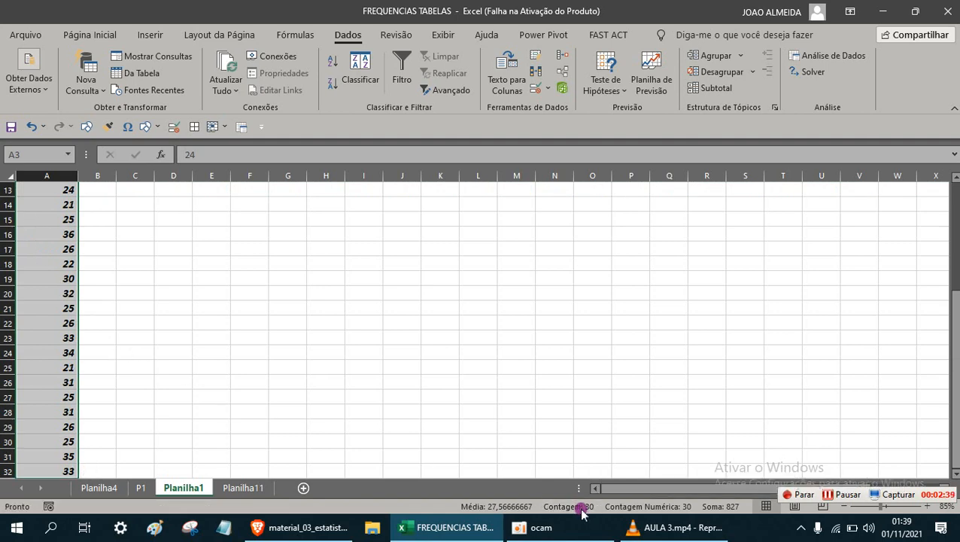
- Delete row 1 containing the original horizontal values
{"action": "left_click", "coordinate": [241, 343]}
{"action": "scroll", "coordinate": [241, 342], "scroll_direction": "up", "scroll_amount": 4}
{"action": "left_click", "coordinate": [7, 190]}
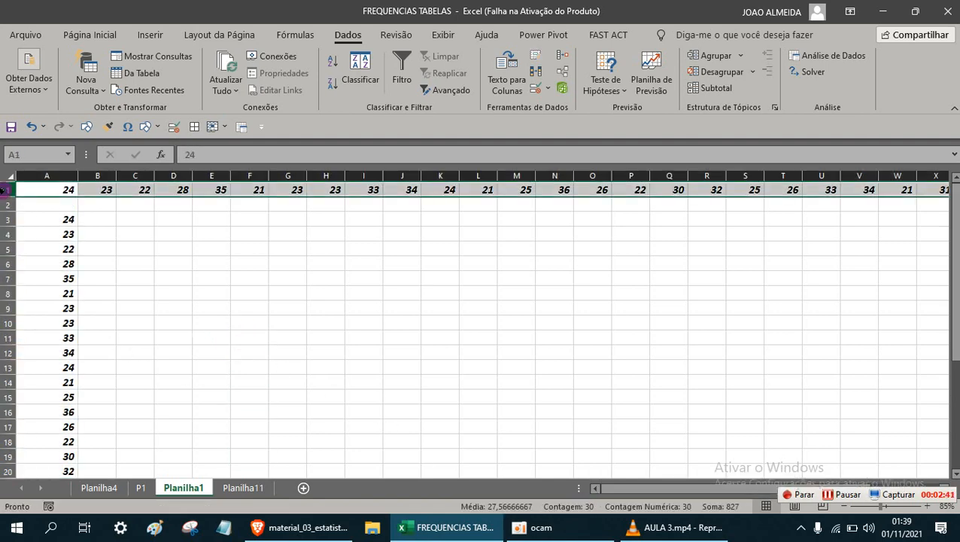
{"action": "right_click", "coordinate": [8, 190]}
{"action": "left_click", "coordinate": [46, 328]}
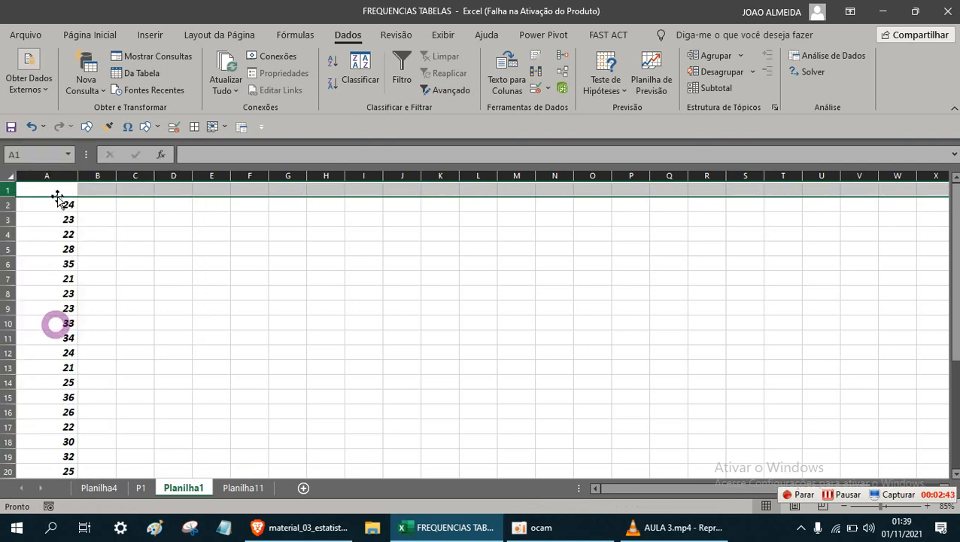
- Enter the headers PEÇAS (x) in A1 and FREQUÊNCIA in B1, and fit column B to its text
{"action": "type", "text": "PEÇAS (x"}
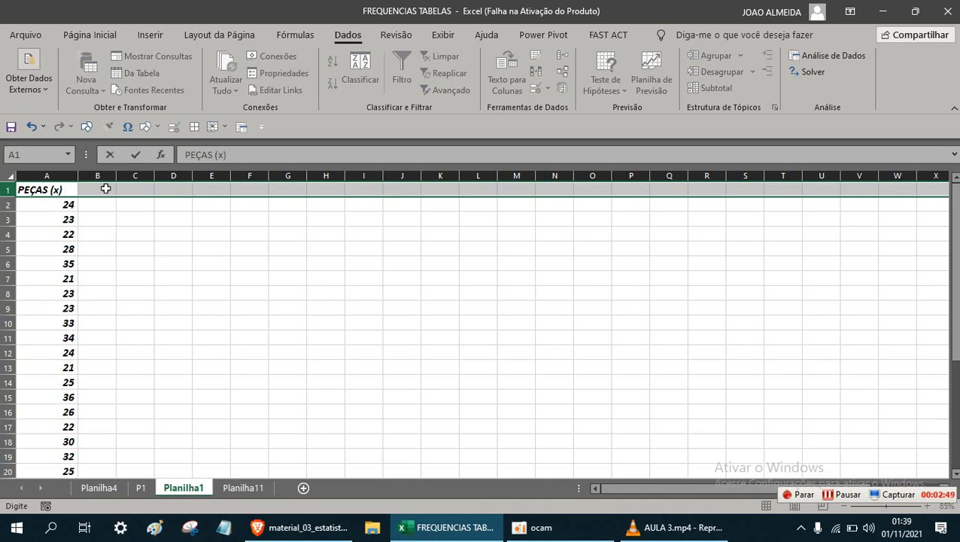
{"action": "left_click", "coordinate": [105, 189]}
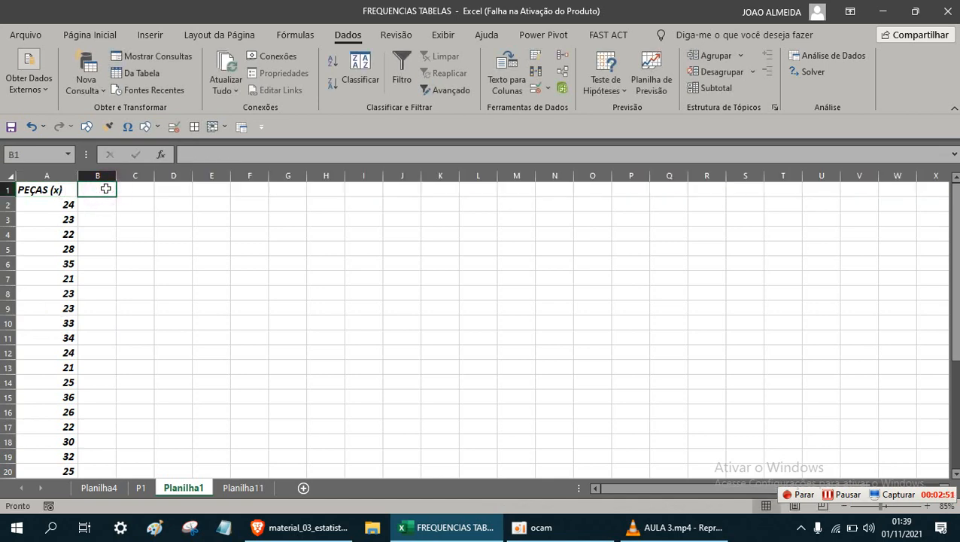
{"action": "type", "text": "FF"}
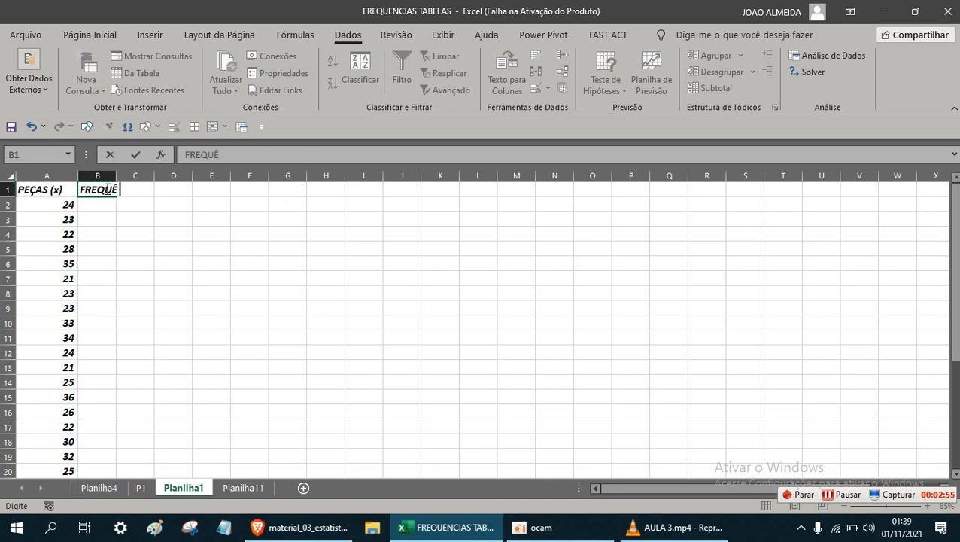
{"action": "type", "text": "EQUÊNCIA"}
{"action": "key", "text": "Return"}
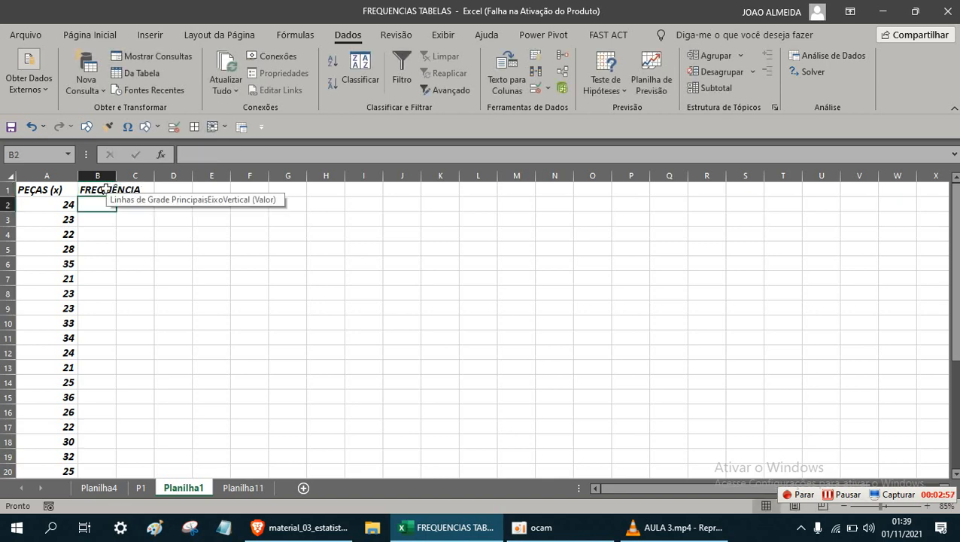
{"action": "left_click", "coordinate": [103, 175]}
{"action": "double_click", "coordinate": [114, 181]}
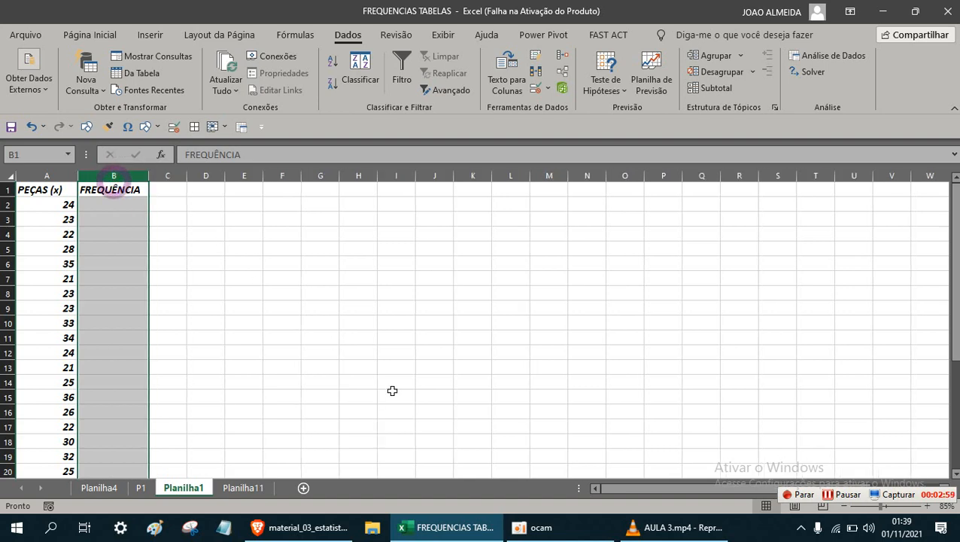
- Consult the frequency table in the VLC lesson video and the data tables in the PDF, and return to Excel
{"action": "left_click", "coordinate": [649, 528]}
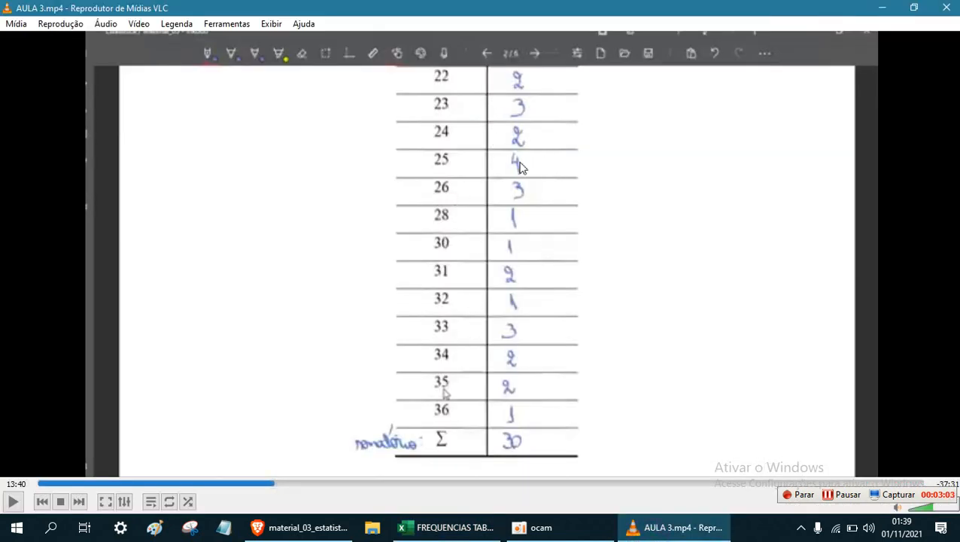
{"action": "left_click", "coordinate": [340, 525]}
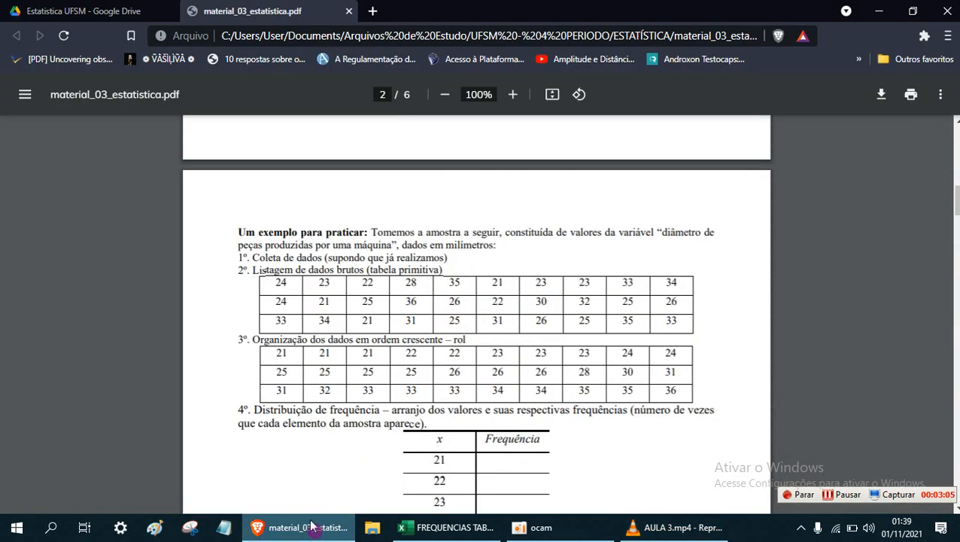
{"action": "left_click", "coordinate": [462, 534]}
{"action": "left_click", "coordinate": [214, 295]}
- Center the contents of the whole sheet horizontally
{"action": "left_click", "coordinate": [54, 178]}
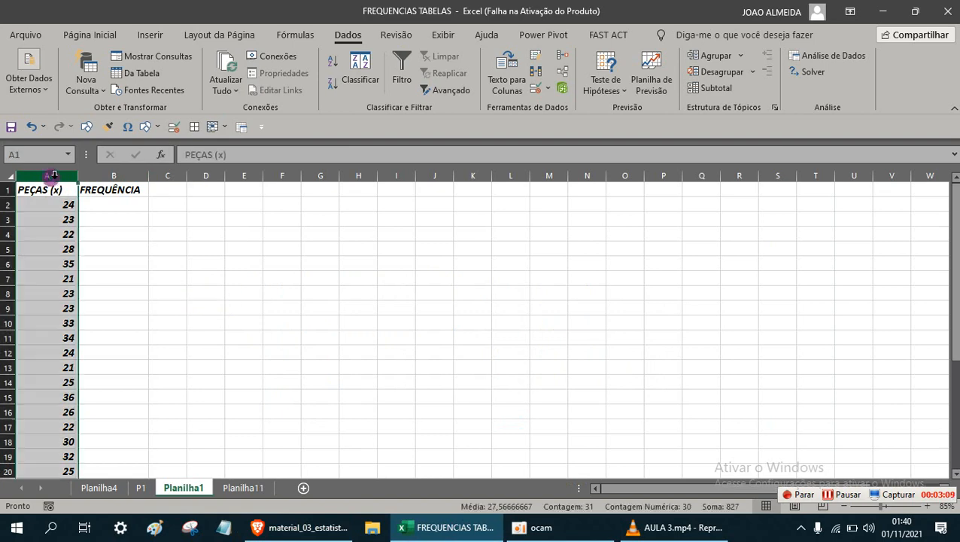
{"action": "left_click", "coordinate": [8, 176]}
{"action": "left_click", "coordinate": [104, 34]}
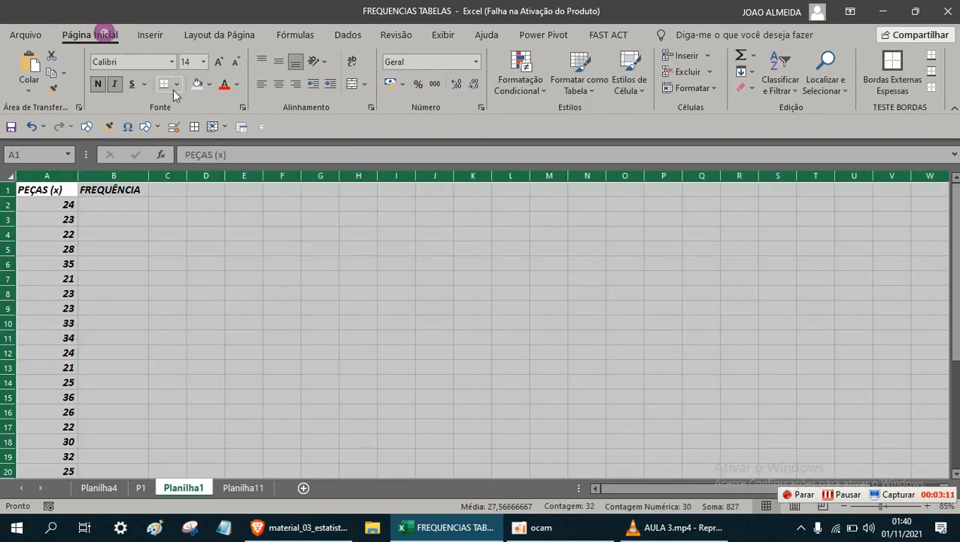
{"action": "left_click", "coordinate": [279, 81]}
{"action": "left_click", "coordinate": [230, 245]}
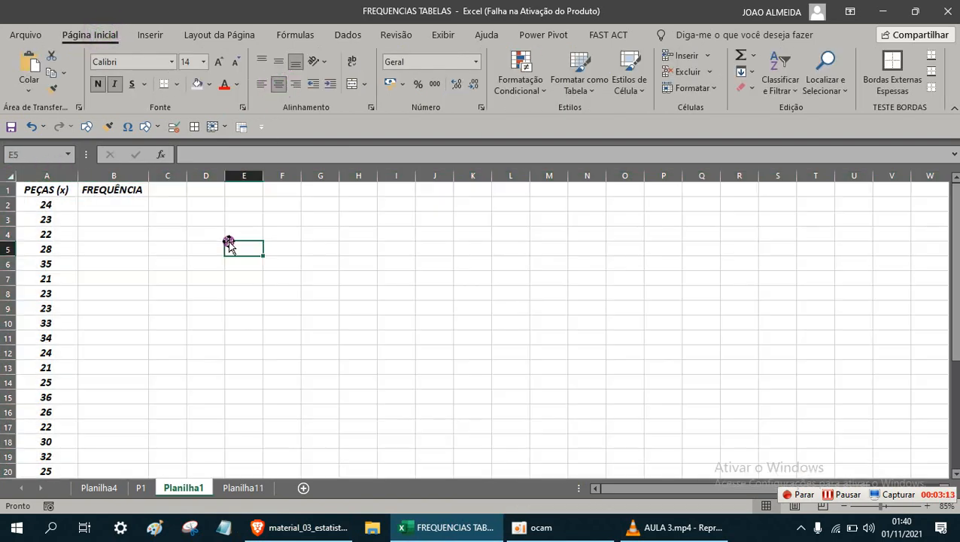
- Sort the values in A2:A31 from smallest to largest, continuing with the current selection only, and review the sorted list
{"action": "left_click", "coordinate": [61, 204]}
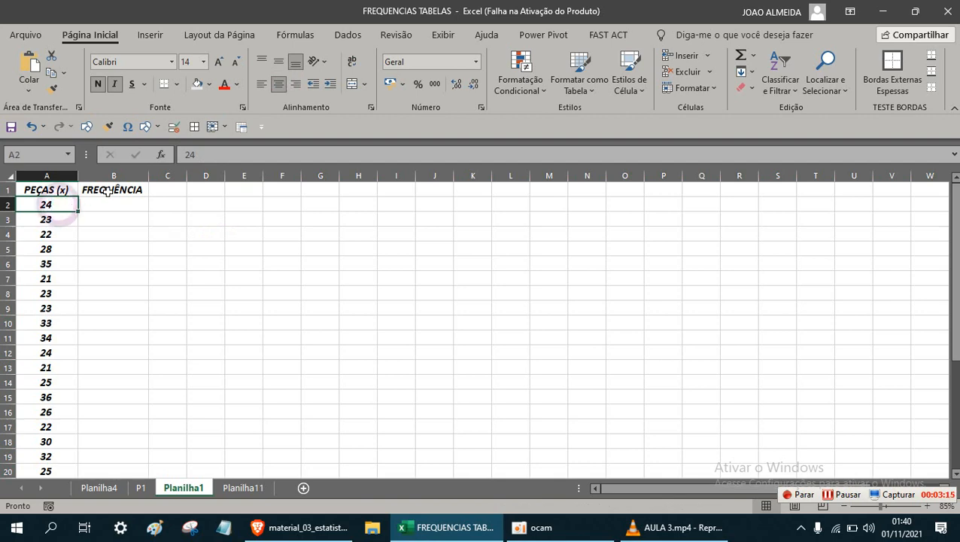
{"action": "scroll", "coordinate": [53, 241], "scroll_direction": "down", "scroll_amount": 4}
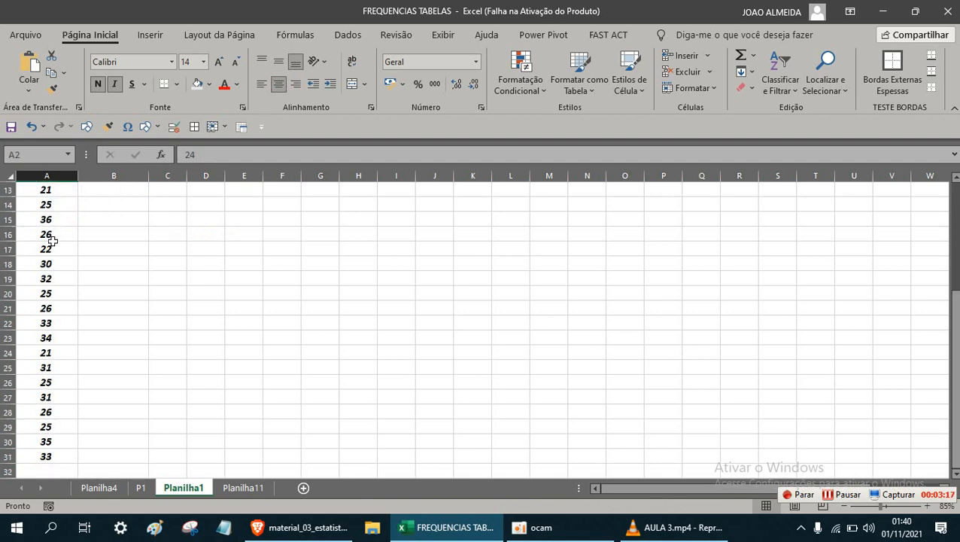
{"action": "left_click", "coordinate": [64, 455], "text": "shift"}
{"action": "scroll", "coordinate": [75, 414], "scroll_direction": "up", "scroll_amount": 4}
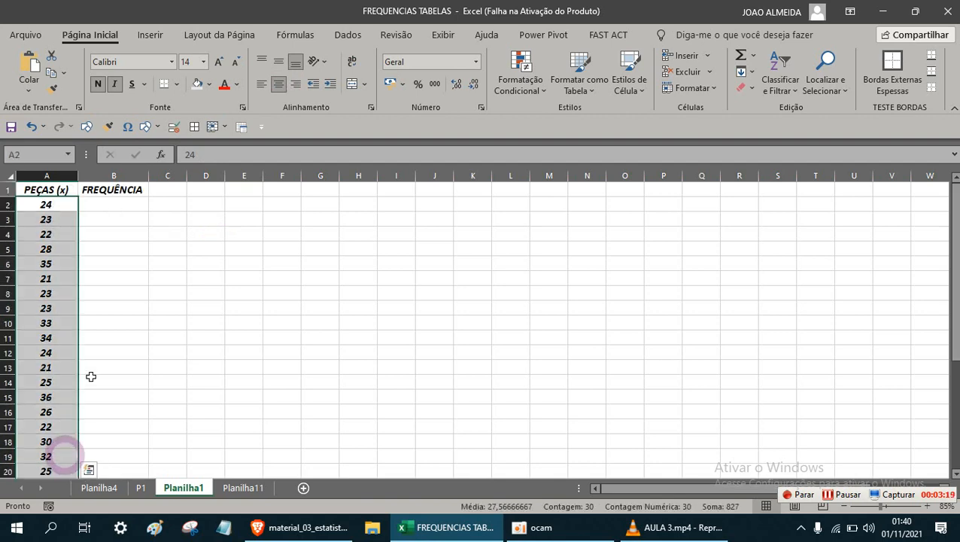
{"action": "left_click", "coordinate": [778, 72]}
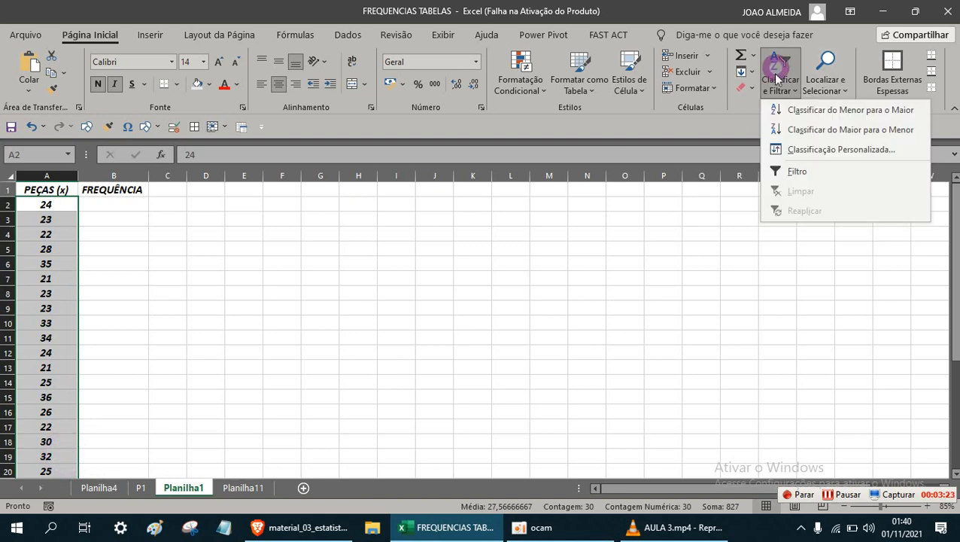
{"action": "left_click", "coordinate": [804, 110]}
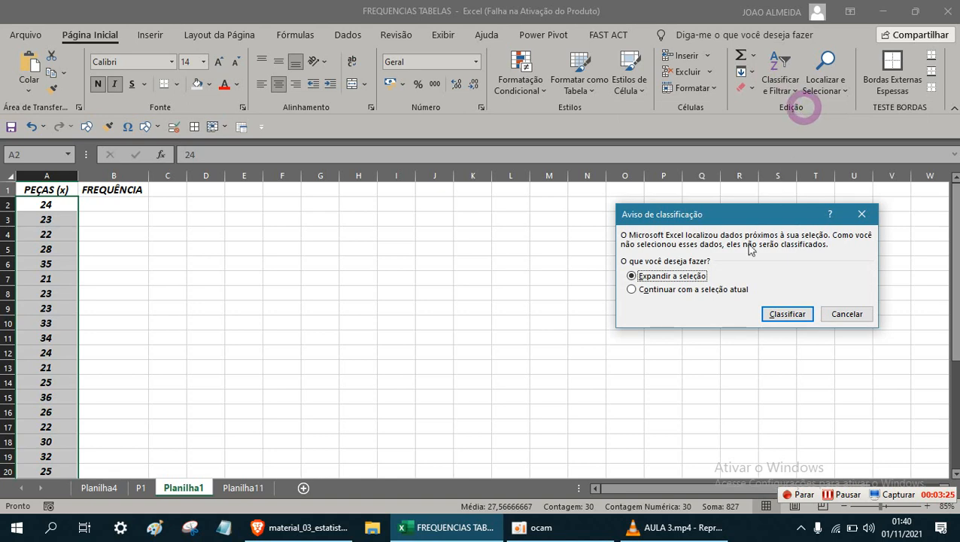
{"action": "left_click", "coordinate": [703, 290]}
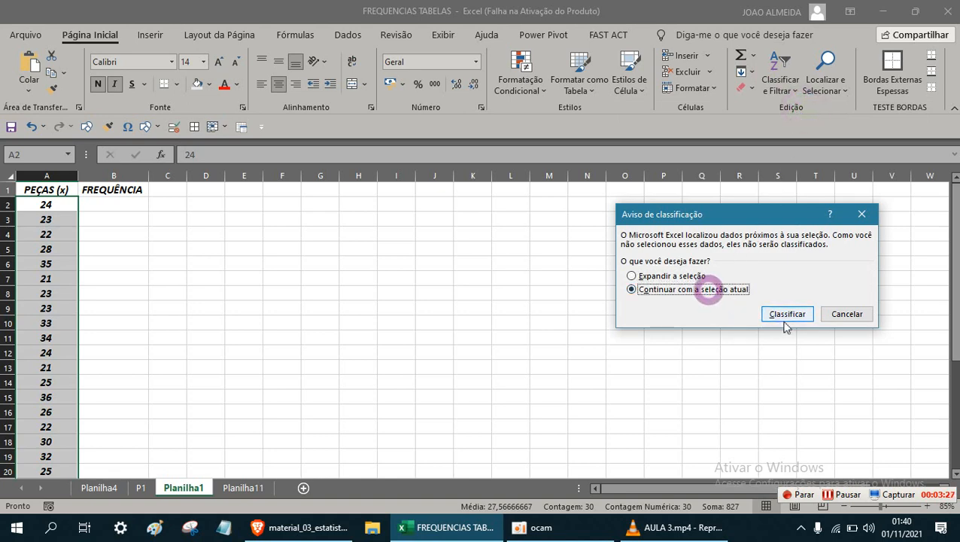
{"action": "left_click", "coordinate": [783, 315]}
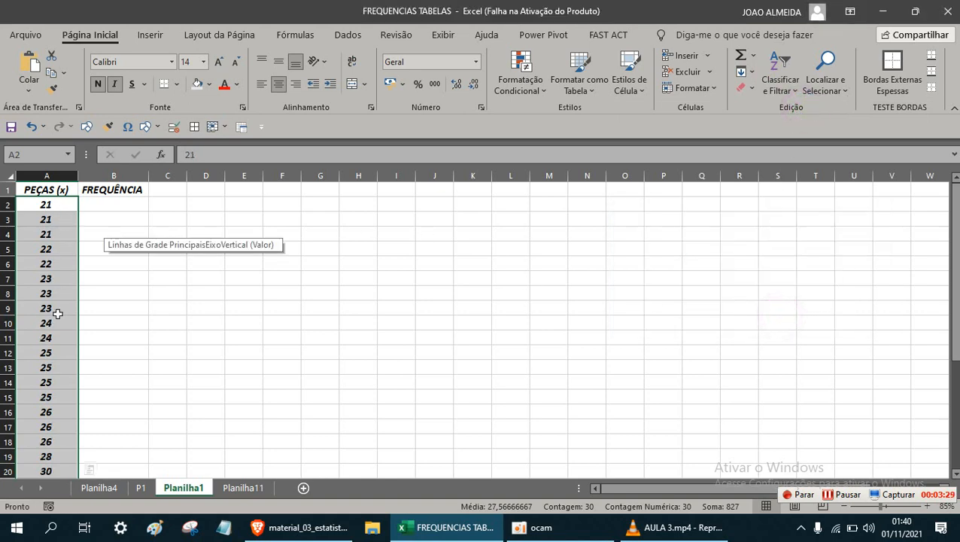
{"action": "scroll", "coordinate": [60, 346], "scroll_direction": "down", "scroll_amount": 3}
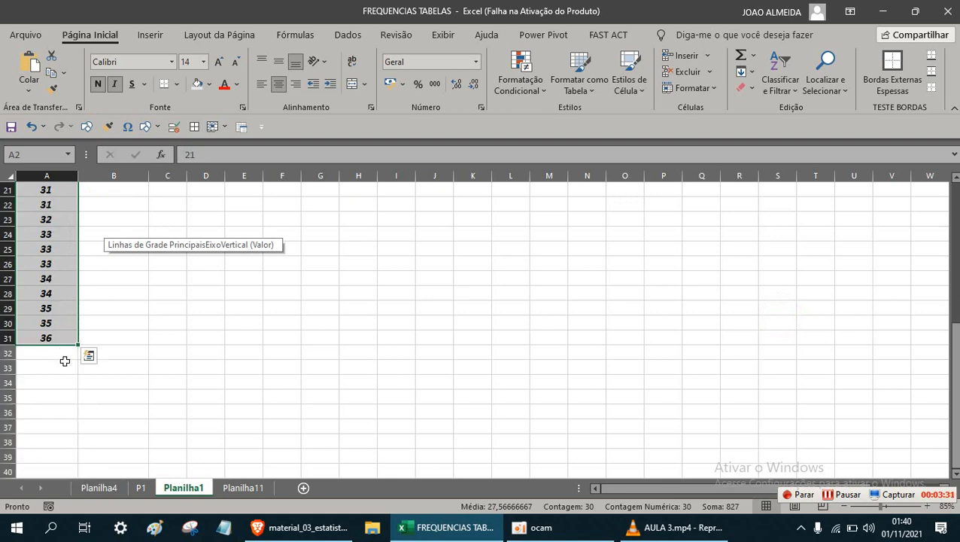
{"action": "scroll", "coordinate": [66, 350], "scroll_direction": "up", "scroll_amount": 7}
{"action": "scroll", "coordinate": [68, 346], "scroll_direction": "down", "scroll_amount": 5}
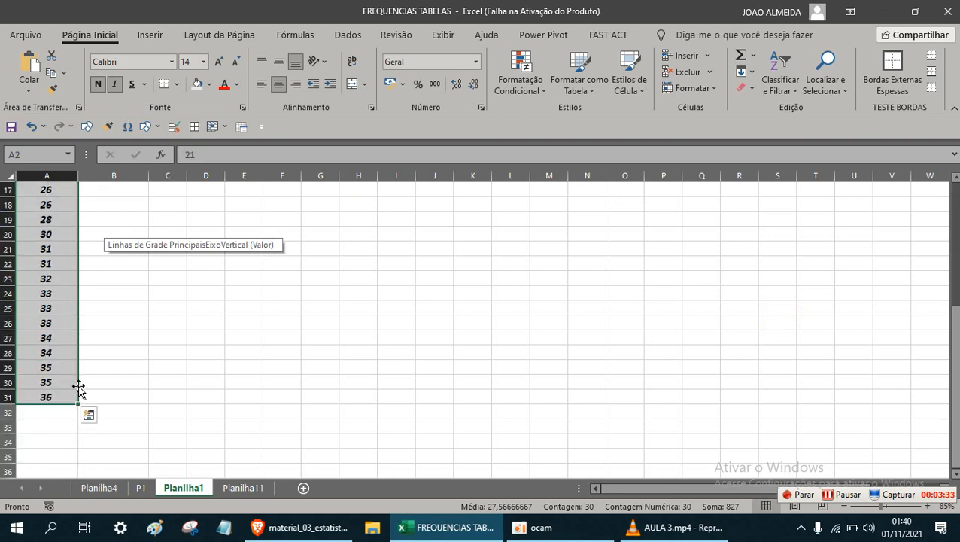
{"action": "scroll", "coordinate": [101, 325], "scroll_direction": "up", "scroll_amount": 6}
- Enter =CONT.SE(A2:A31;A2) in cell B2 to count the occurrences of the value in A2
{"action": "left_click", "coordinate": [112, 276]}
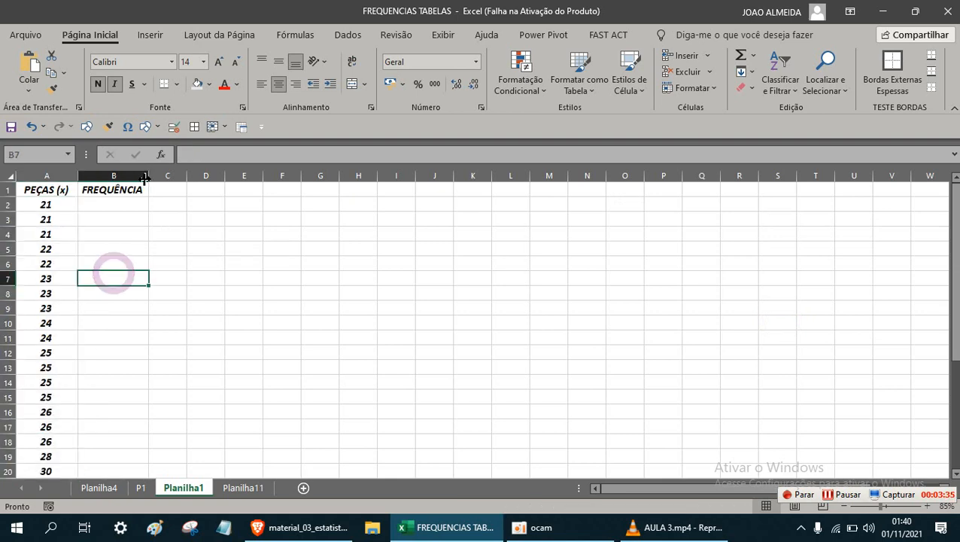
{"action": "left_click", "coordinate": [124, 204]}
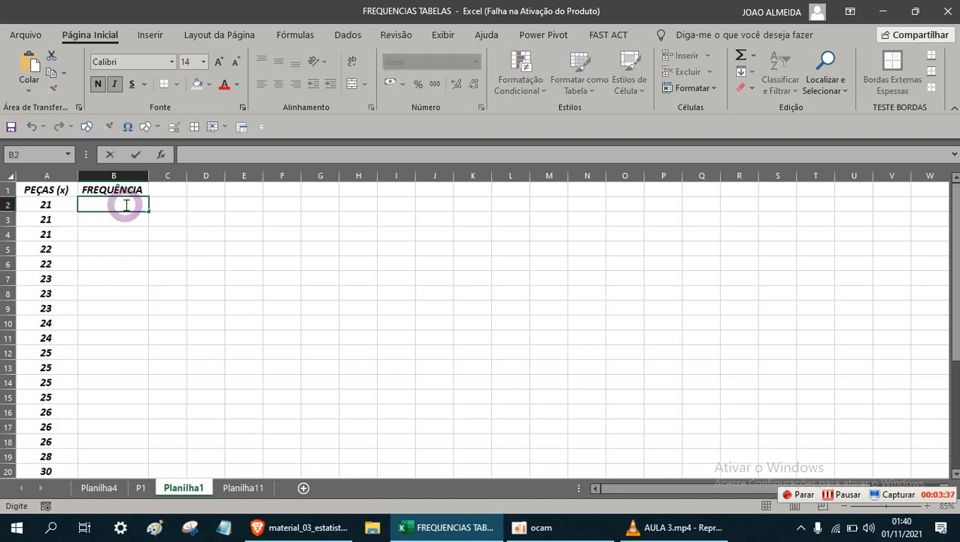
{"action": "type", "text": "=CONT"}
{"action": "double_click", "coordinate": [144, 233]}
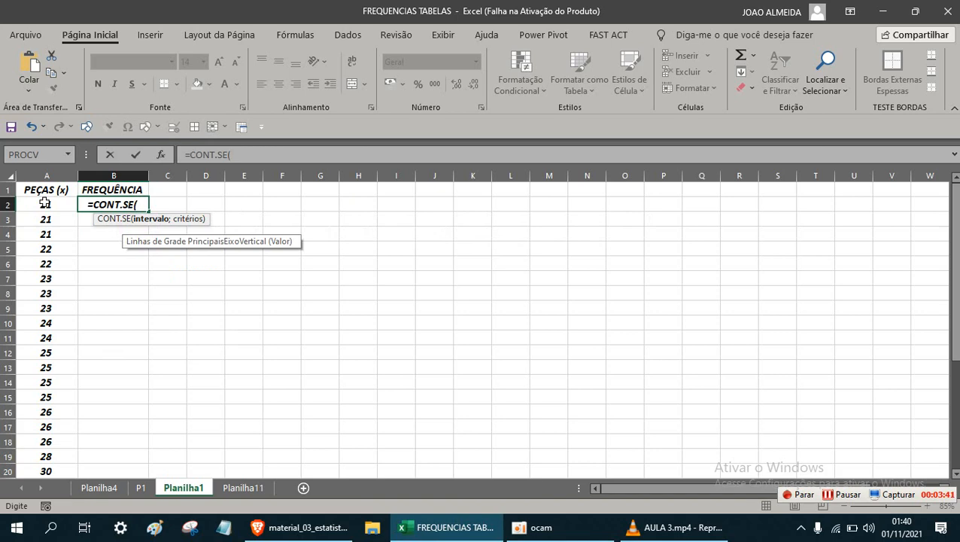
{"action": "left_click_drag", "start_coordinate": [45, 202], "coordinate": [66, 461]}
{"action": "scroll", "coordinate": [66, 421], "scroll_direction": "up", "scroll_amount": 1}
{"action": "scroll", "coordinate": [57, 366], "scroll_direction": "up", "scroll_amount": 3}
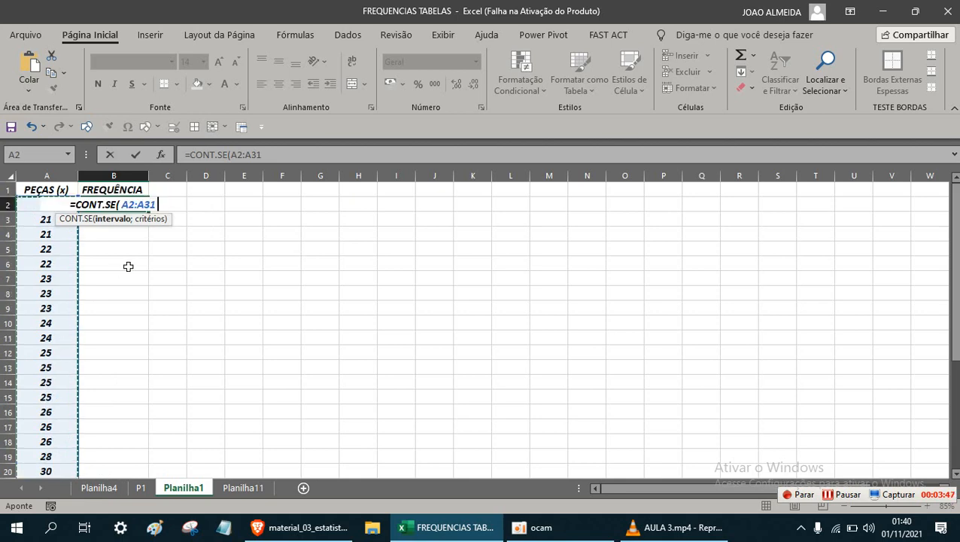
{"action": "type", "text": ";"}
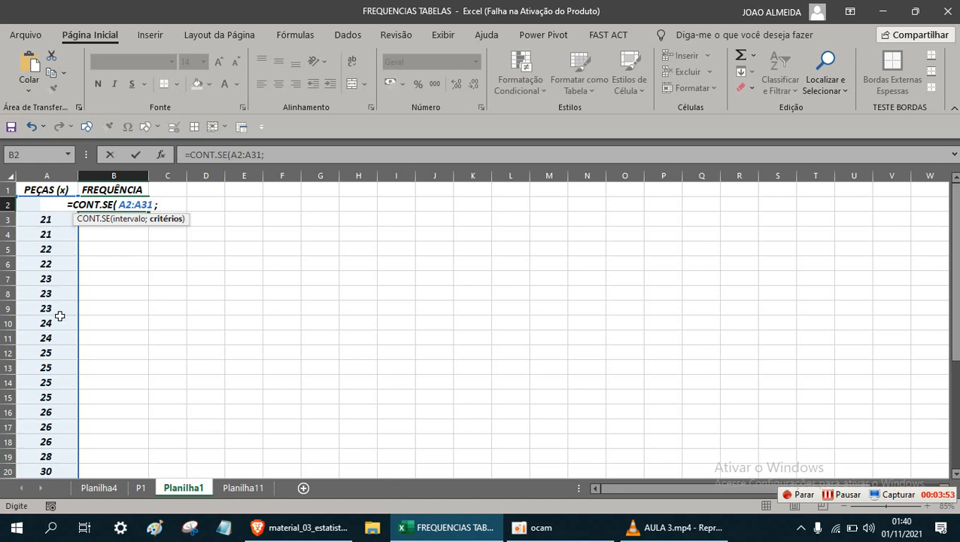
{"action": "left_click", "coordinate": [35, 205]}
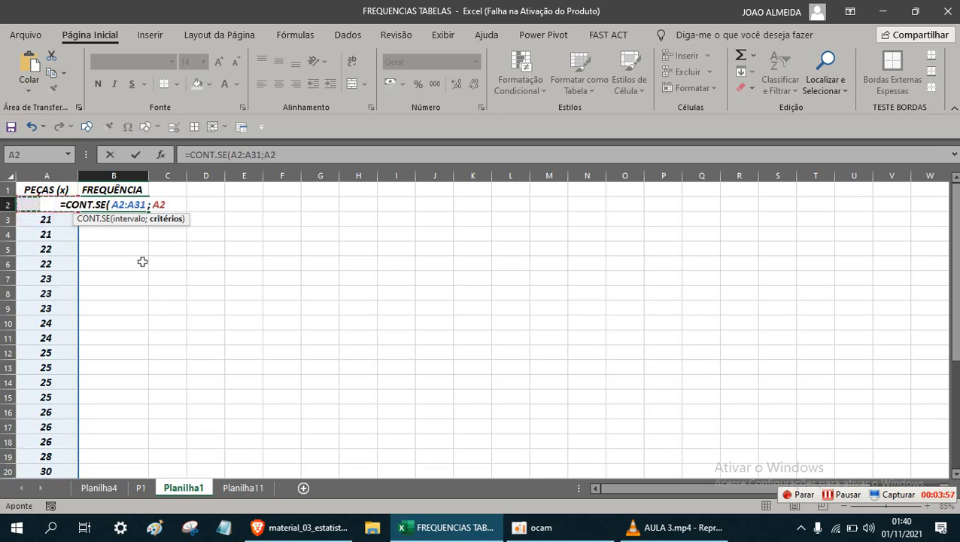
{"action": "type", "text": ")"}
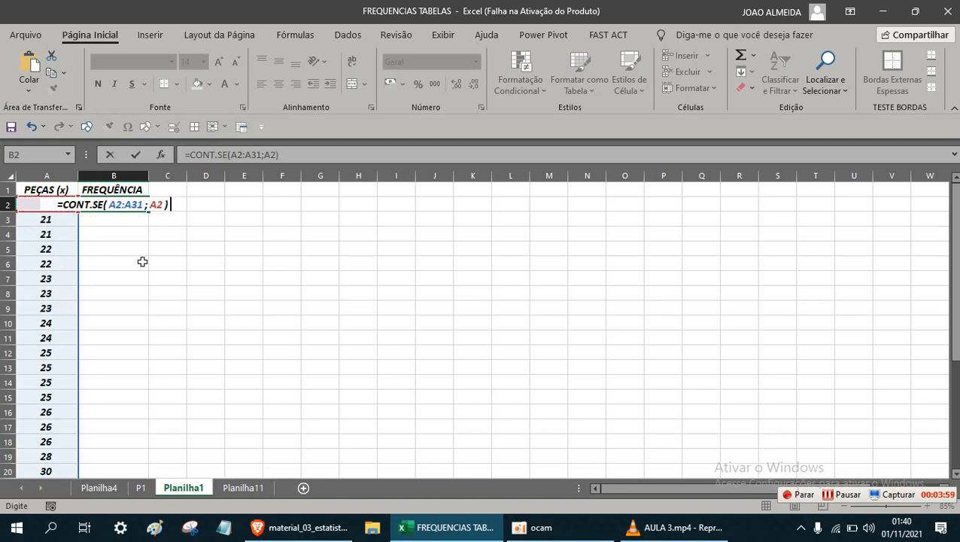
{"action": "key", "text": "Return"}
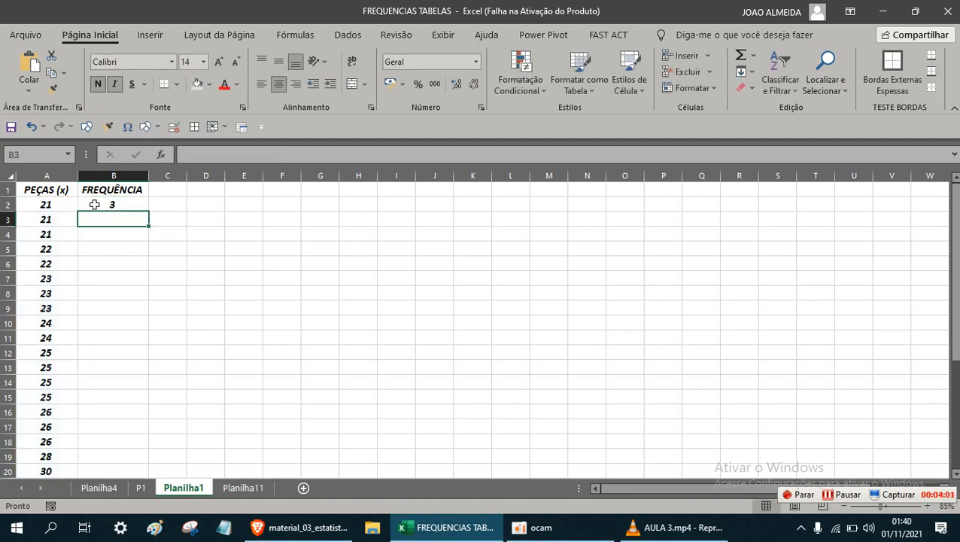
{"action": "left_click", "coordinate": [118, 204]}
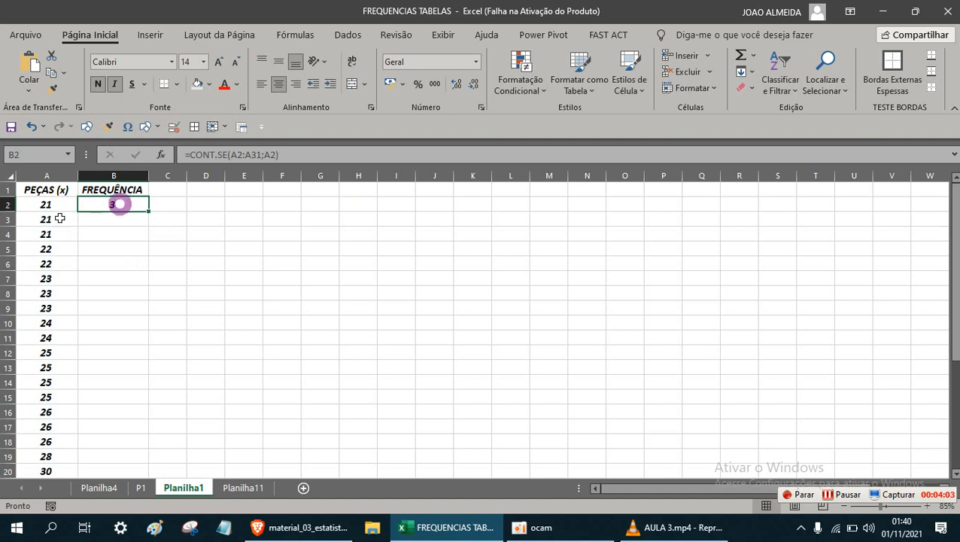
- Shade the data range A2:A31 with the lightest green theme fill color
{"action": "scroll", "coordinate": [39, 337], "scroll_direction": "down", "scroll_amount": 6}
{"action": "scroll", "coordinate": [40, 344], "scroll_direction": "up", "scroll_amount": 5}
{"action": "scroll", "coordinate": [40, 345], "scroll_direction": "up", "scroll_amount": 2}
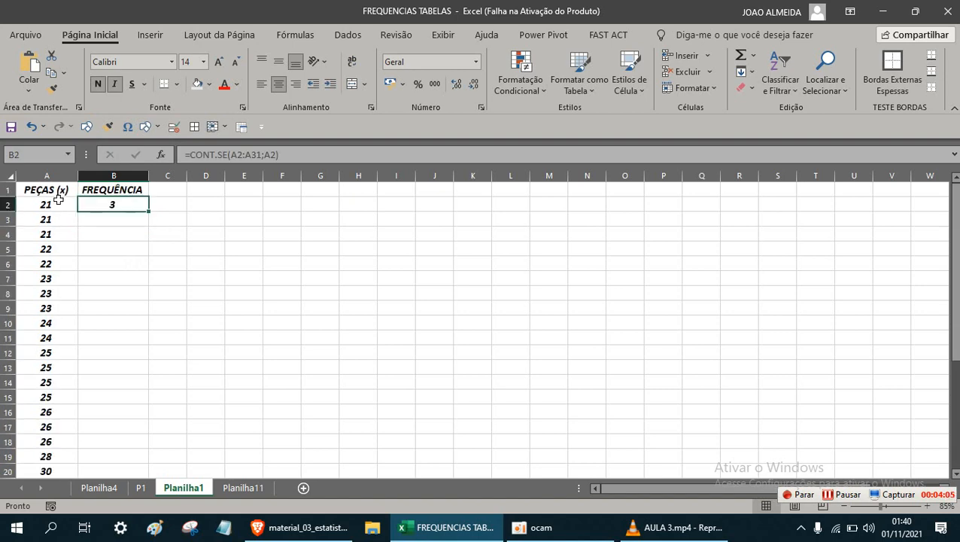
{"action": "left_click", "coordinate": [57, 204]}
{"action": "scroll", "coordinate": [64, 321], "scroll_direction": "down", "scroll_amount": 5}
{"action": "left_click", "coordinate": [64, 399], "text": "shift"}
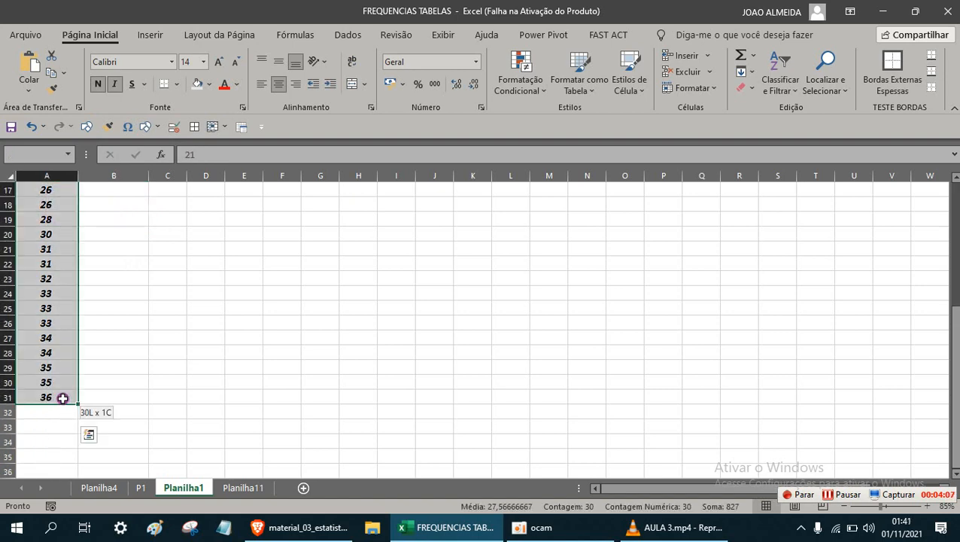
{"action": "left_click", "coordinate": [209, 87]}
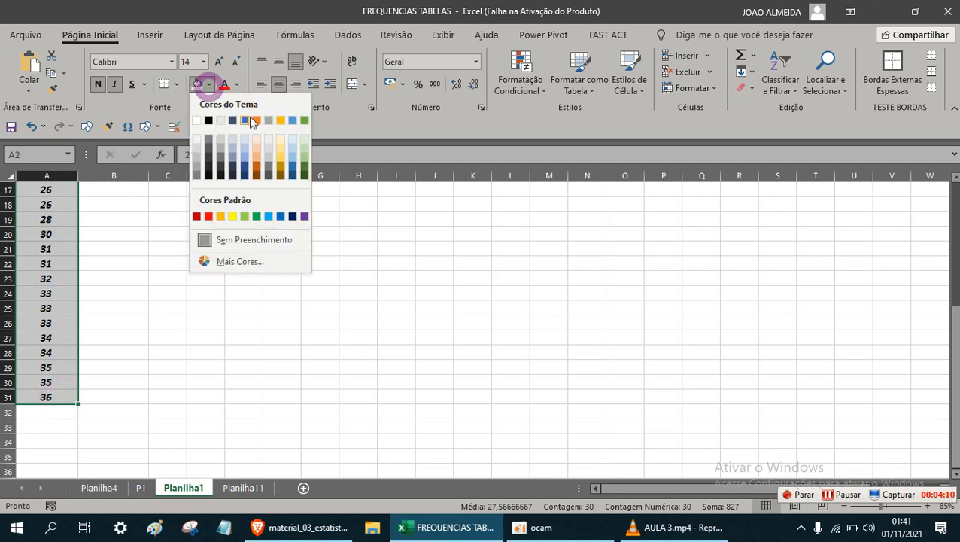
{"action": "left_click", "coordinate": [306, 137]}
{"action": "left_click", "coordinate": [118, 261]}
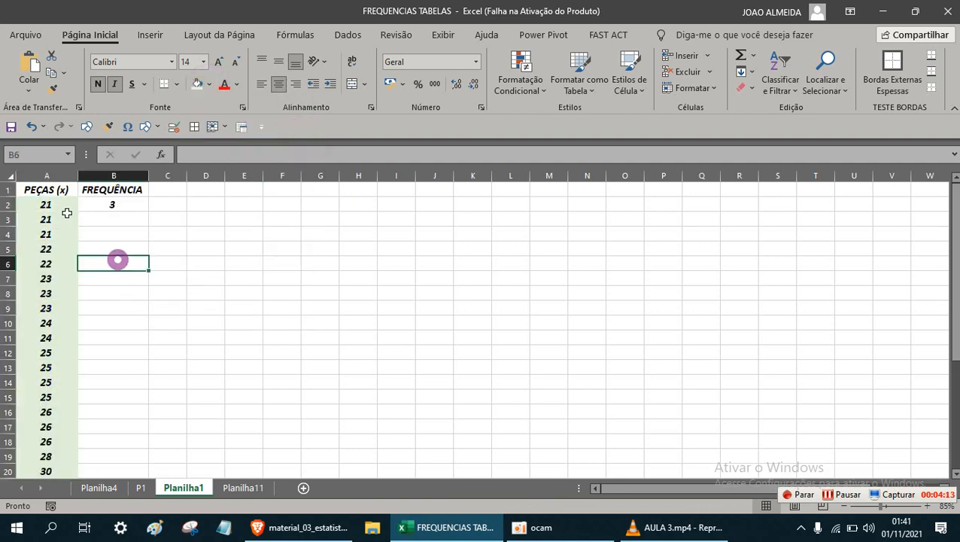
- Open the formula in B2 to examine its range and criteria references, and leave it without edits
{"action": "left_click", "coordinate": [130, 208]}
{"action": "double_click", "coordinate": [129, 207]}
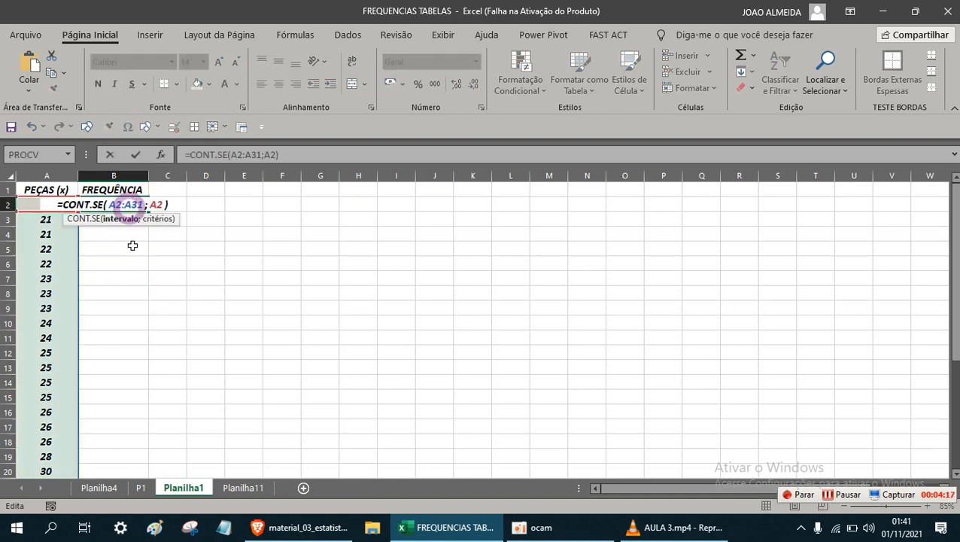
{"action": "key", "text": "Return"}
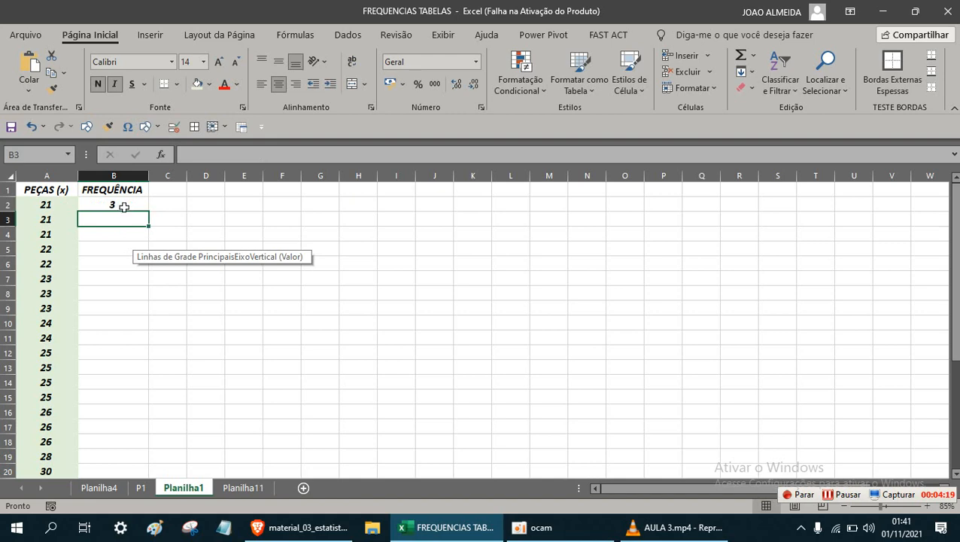
{"action": "double_click", "coordinate": [124, 207]}
{"action": "left_click", "coordinate": [143, 286]}
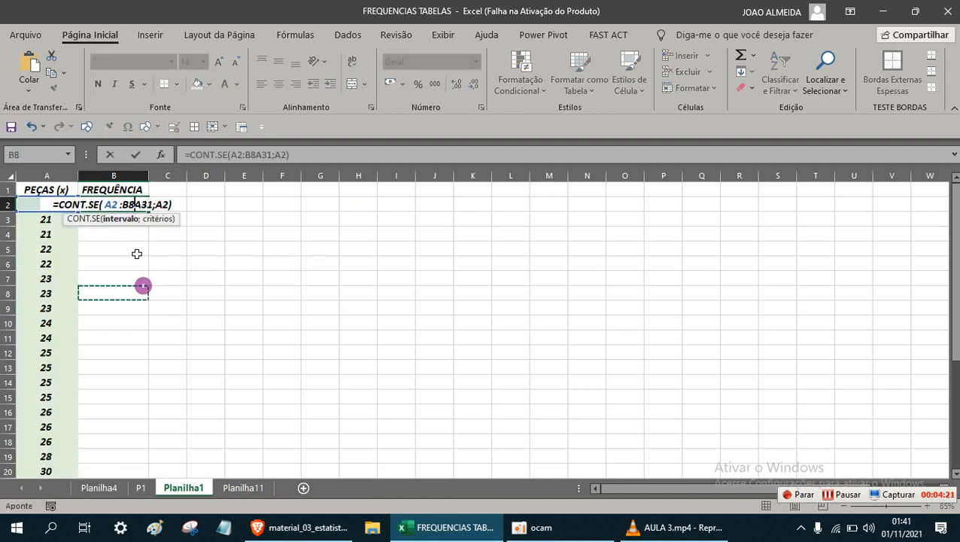
{"action": "key", "text": "Escape"}
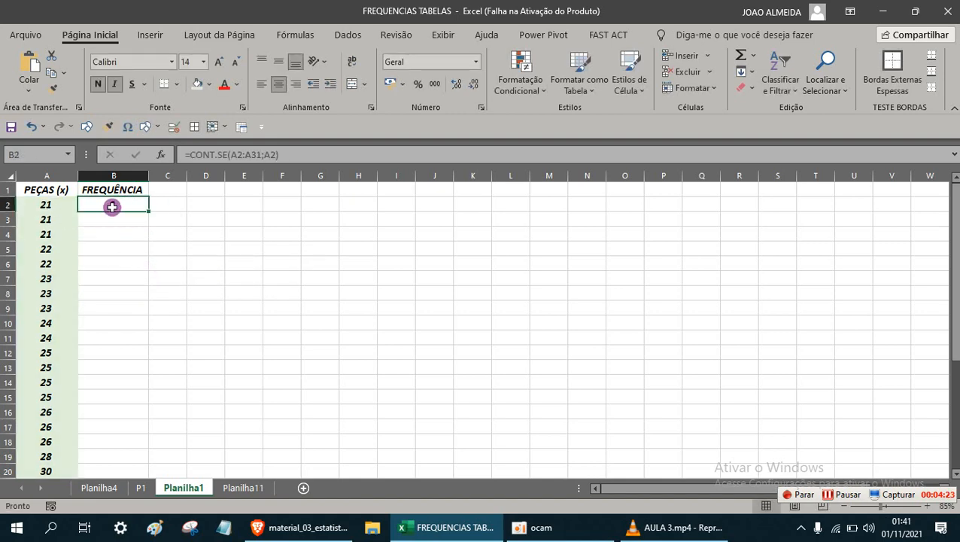
- Clear B2, try =CONT.SE(F4:S15;A12) there as an example with an unrelated range, and undo the entry
{"action": "key", "text": "Delete"}
{"action": "type", "text": "CO"}
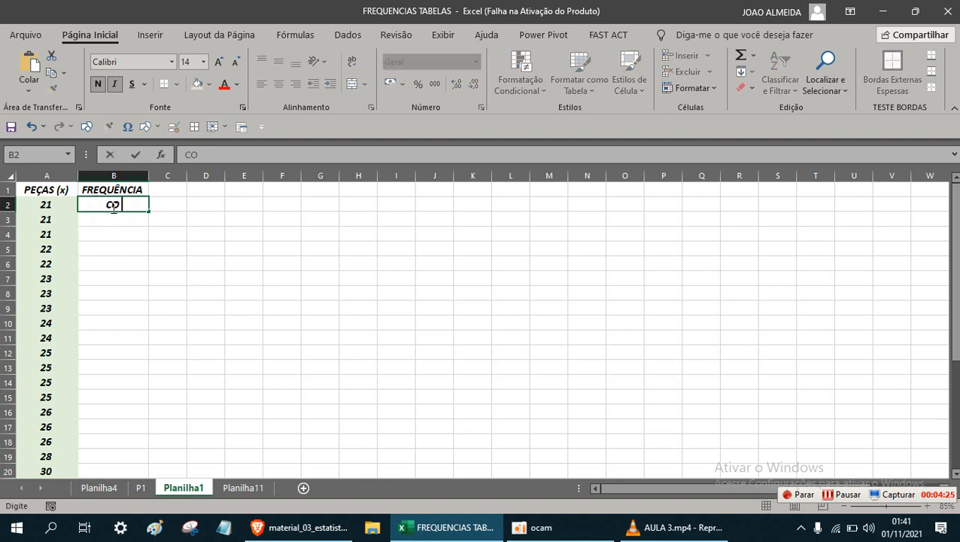
{"action": "type", "text": "=CONT.SE("}
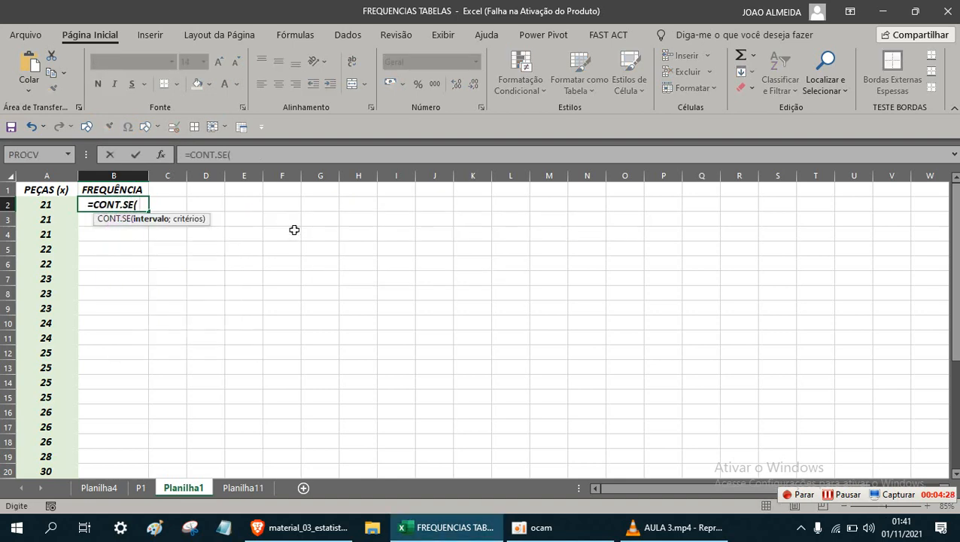
{"action": "left_click_drag", "start_coordinate": [293, 230], "coordinate": [764, 406]}
{"action": "type", "text": ";"}
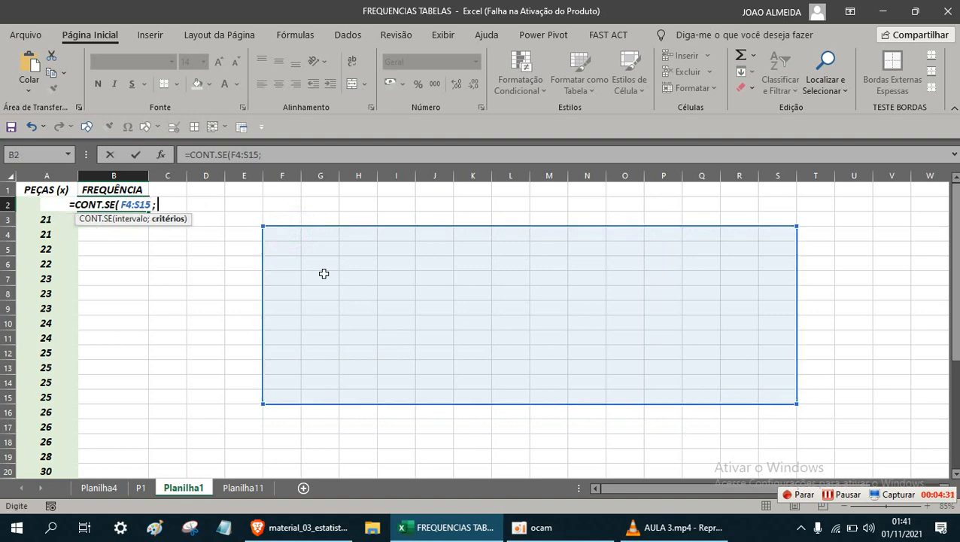
{"action": "left_click", "coordinate": [52, 355]}
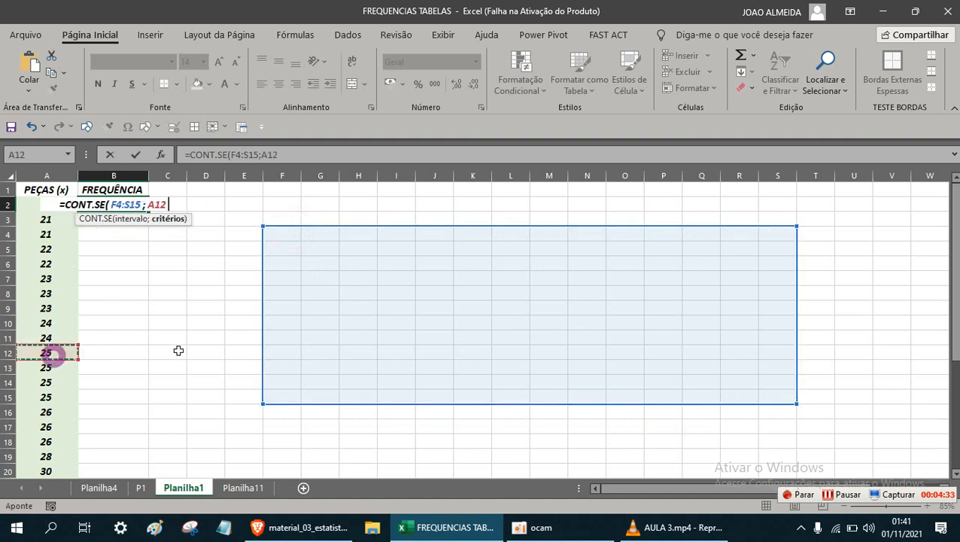
{"action": "type", "text": ")"}
{"action": "key", "text": "Return"}
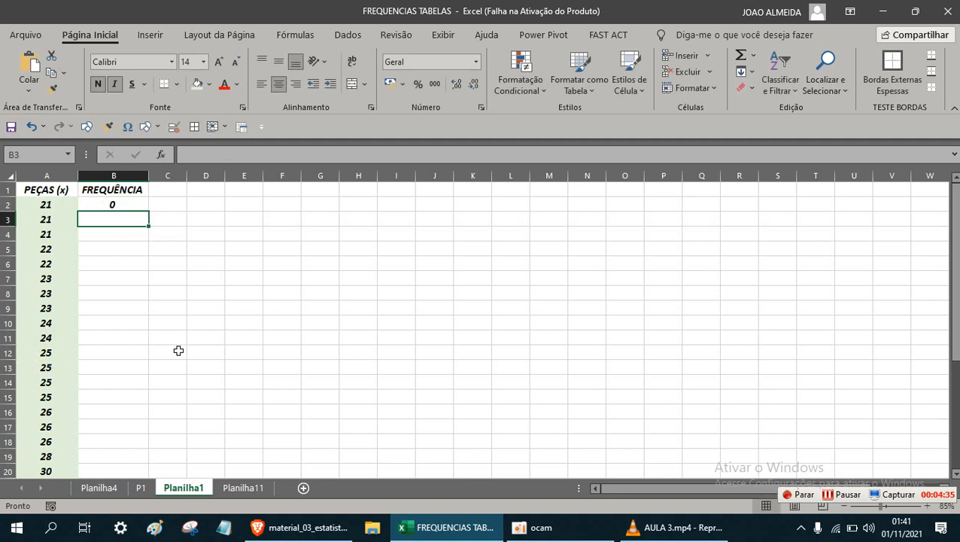
{"action": "key", "text": "ctrl+z"}
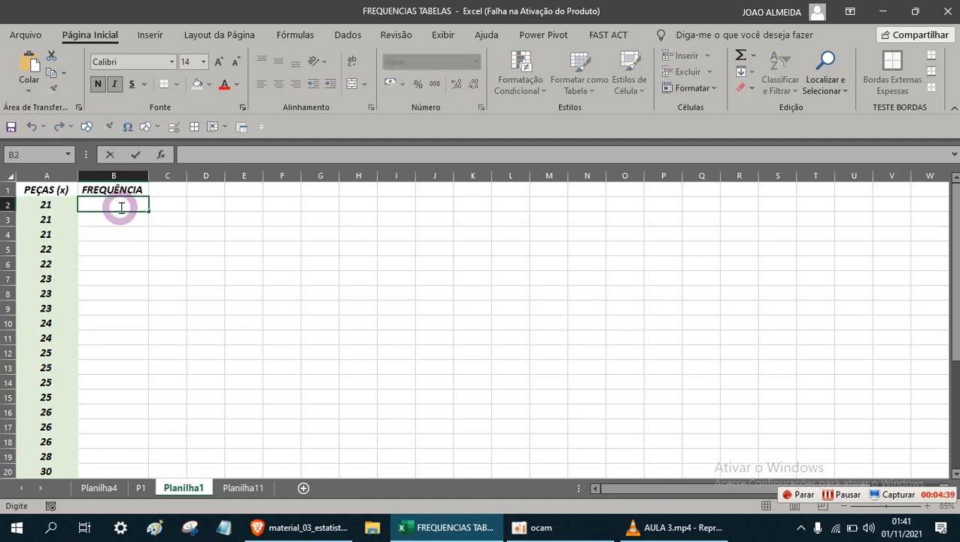
- Enter =CONT.SE(A2:A31;A2) in the emptied cell B2 below the FREQUÊNCIA header
{"action": "type", "text": "=CONT"}
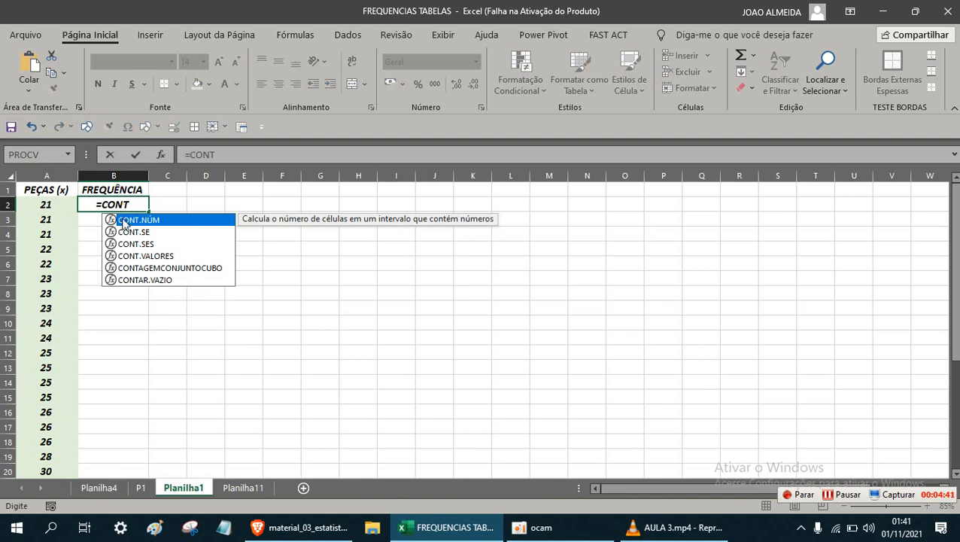
{"action": "left_click", "coordinate": [122, 231]}
{"action": "double_click", "coordinate": [121, 229]}
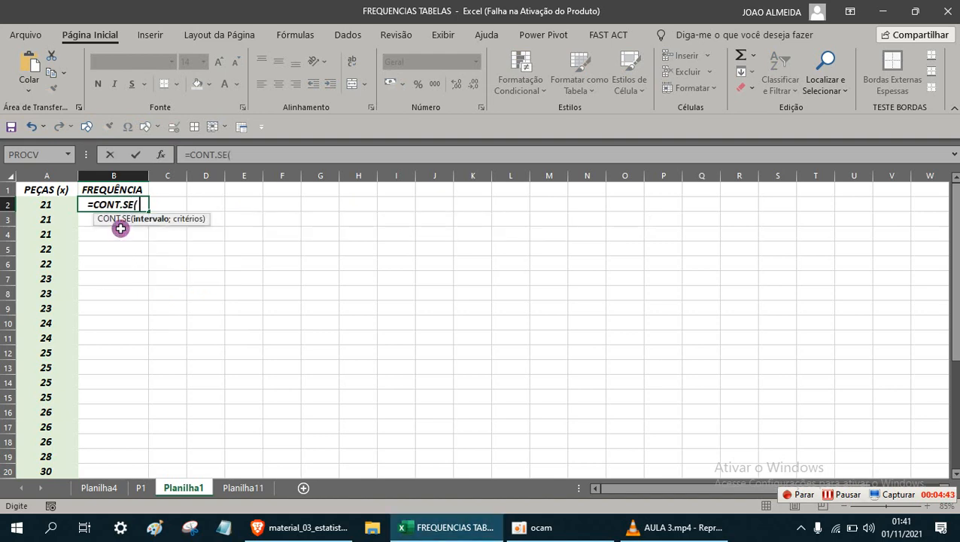
{"action": "left_click", "coordinate": [62, 204]}
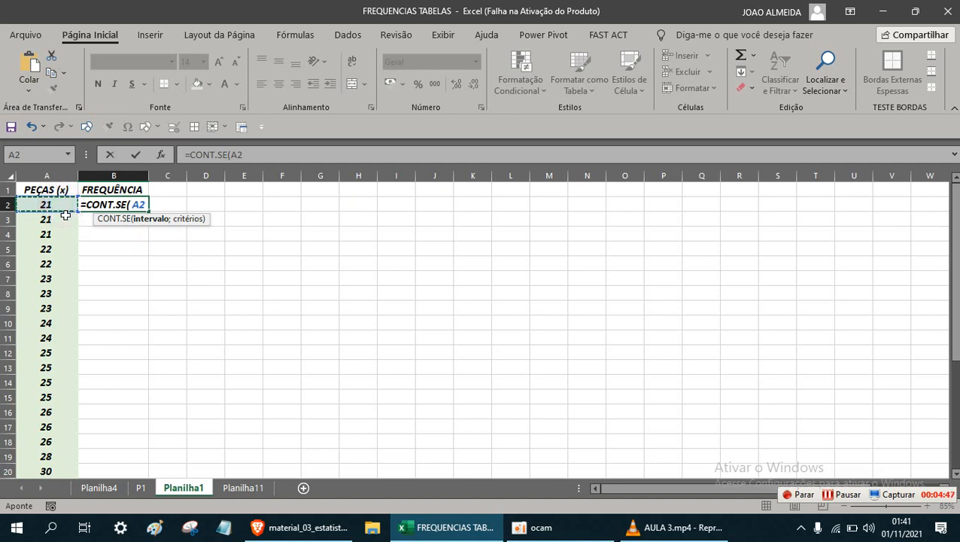
{"action": "key", "text": "ctrl+shift+Down"}
{"action": "scroll", "coordinate": [104, 278], "scroll_direction": "up", "scroll_amount": 4}
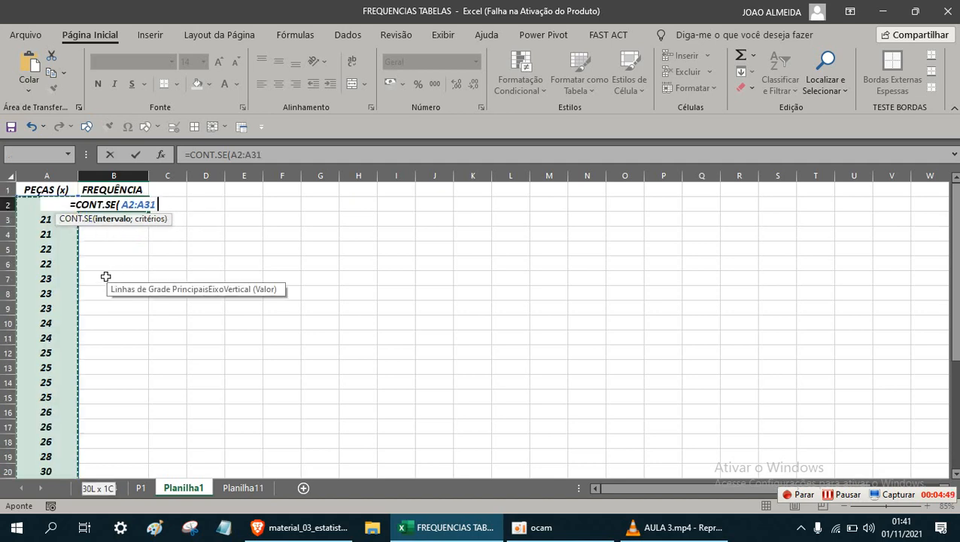
{"action": "type", "text": ";"}
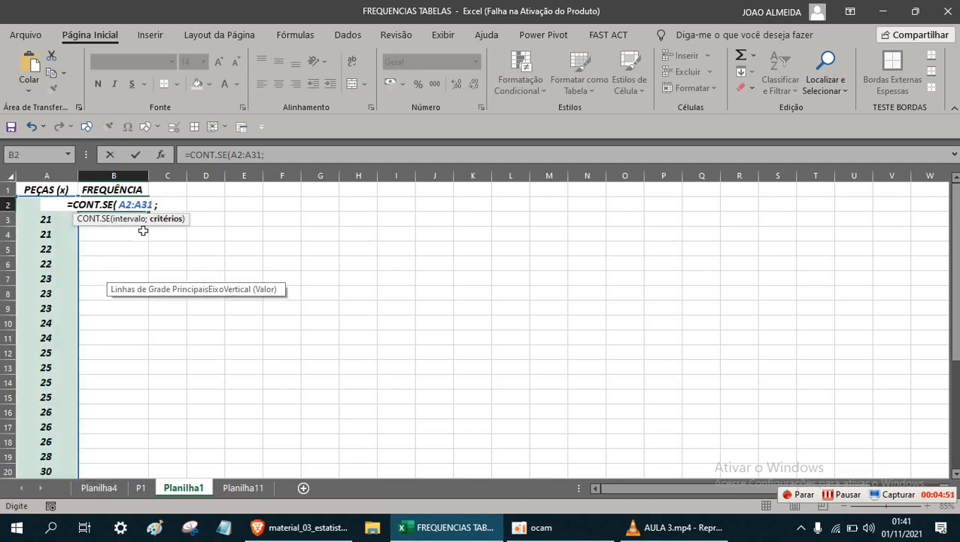
{"action": "left_click", "coordinate": [30, 205]}
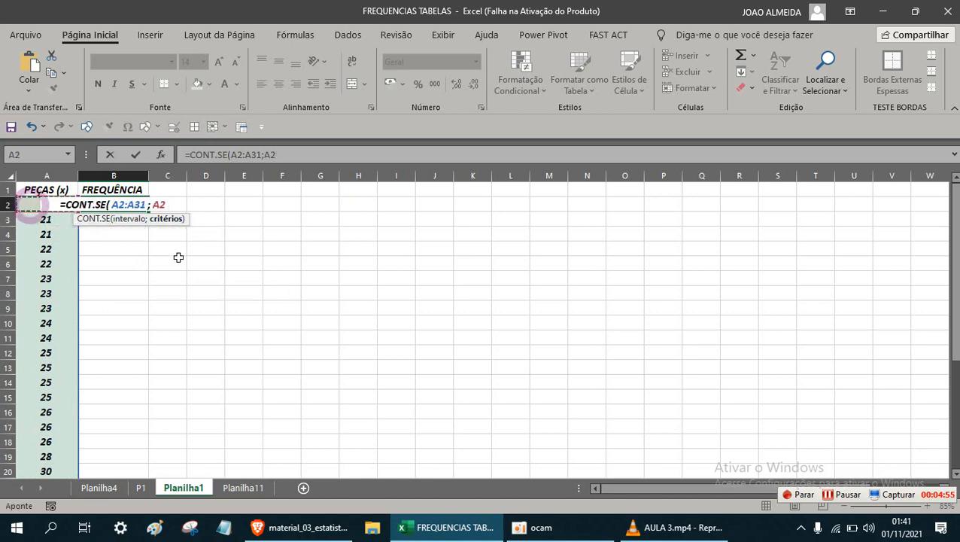
{"action": "type", "text": ")"}
{"action": "key", "text": "Return"}
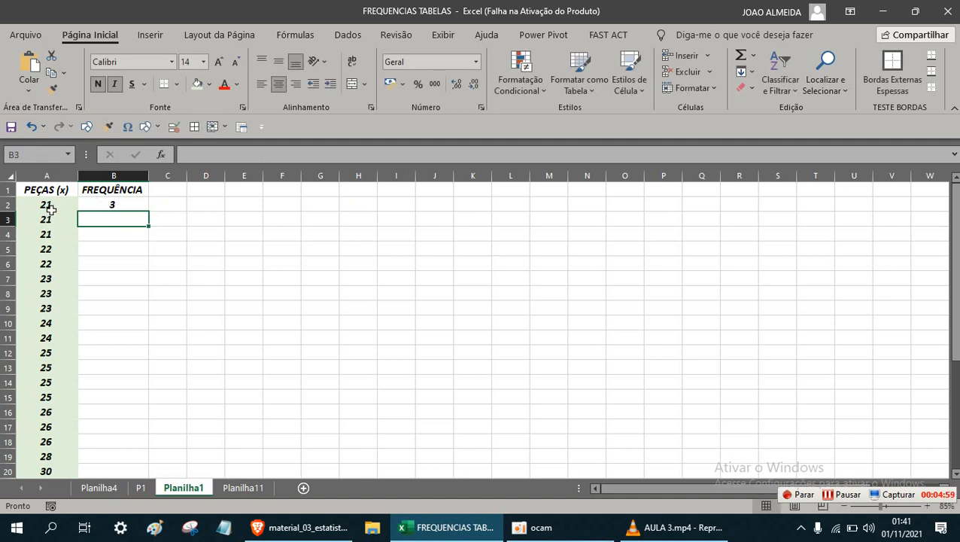
- Make the range in the B2 formula absolute so that it reads =CONT.SE($A$2:$A$31;A2)
{"action": "left_click", "coordinate": [107, 203]}
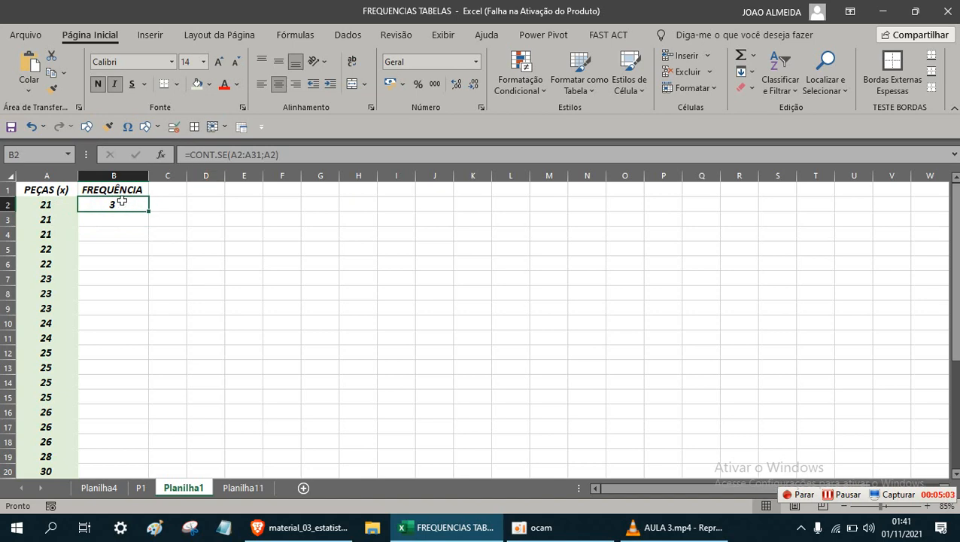
{"action": "double_click", "coordinate": [120, 202]}
{"action": "left_click", "coordinate": [229, 154]}
{"action": "left_click_drag", "start_coordinate": [251, 154], "coordinate": [262, 154]}
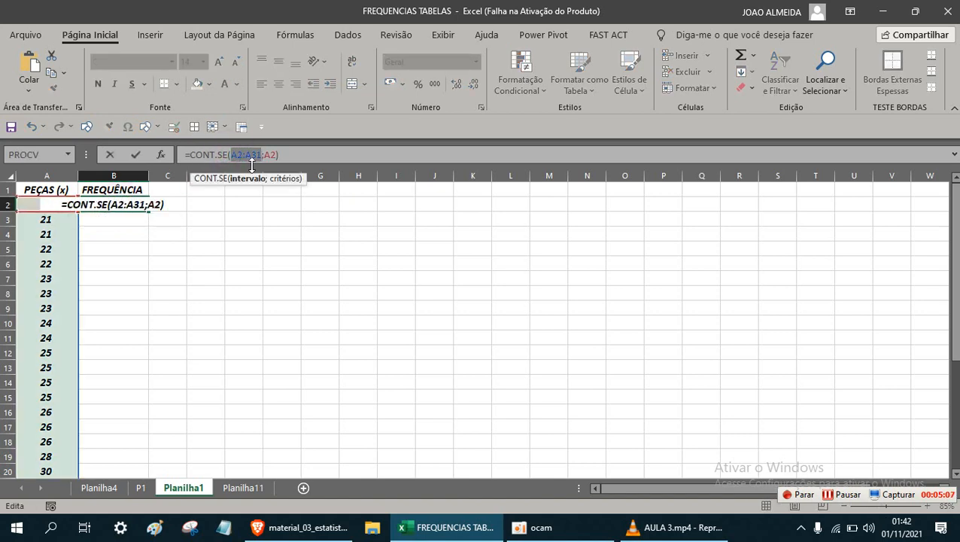
{"action": "key", "text": "F4"}
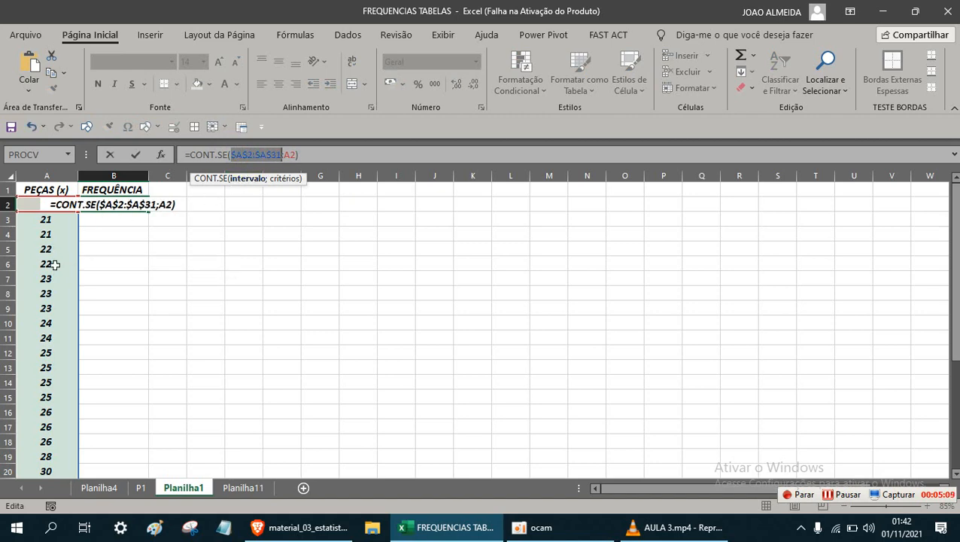
{"action": "scroll", "coordinate": [66, 307], "scroll_direction": "down", "scroll_amount": 4}
{"action": "scroll", "coordinate": [60, 339], "scroll_direction": "down", "scroll_amount": 1}
{"action": "scroll", "coordinate": [58, 397], "scroll_direction": "up", "scroll_amount": 5}
{"action": "scroll", "coordinate": [66, 326], "scroll_direction": "down", "scroll_amount": 5}
{"action": "scroll", "coordinate": [71, 378], "scroll_direction": "up", "scroll_amount": 5}
{"action": "key", "text": "Return"}
- Fill the B2 frequency formula down to B31 and review the filled column
{"action": "left_click", "coordinate": [127, 204]}
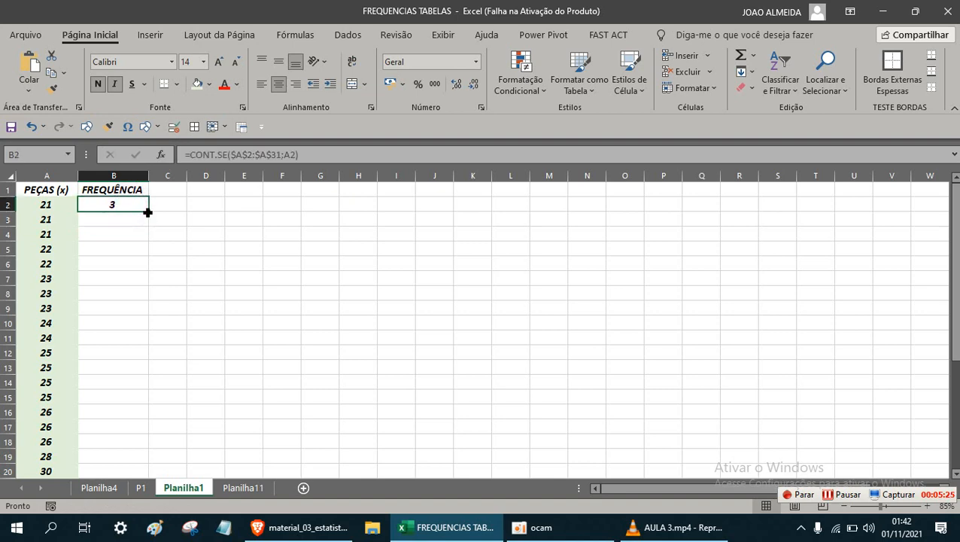
{"action": "double_click", "coordinate": [148, 210]}
{"action": "scroll", "coordinate": [155, 248], "scroll_direction": "down", "scroll_amount": 7}
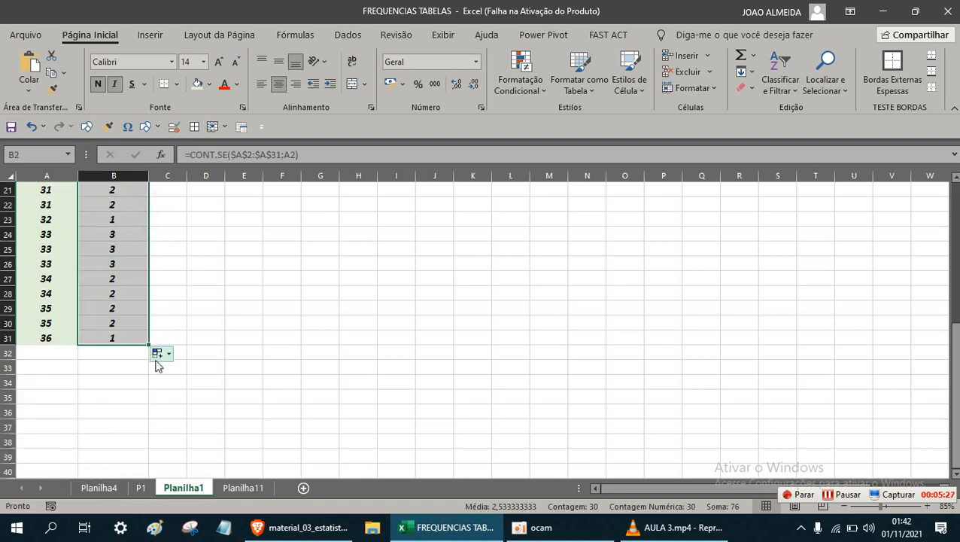
- Undo the fill in the FREQUÊNCIA column and fill the B2 formula down to B31 again
{"action": "scroll", "coordinate": [129, 261], "scroll_direction": "up", "scroll_amount": 7}
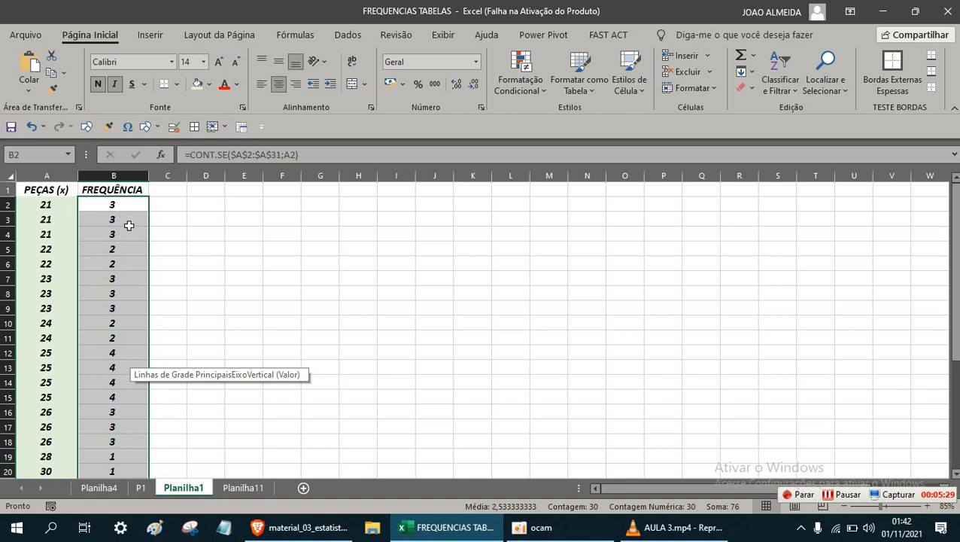
{"action": "scroll", "coordinate": [128, 248], "scroll_direction": "down", "scroll_amount": 5}
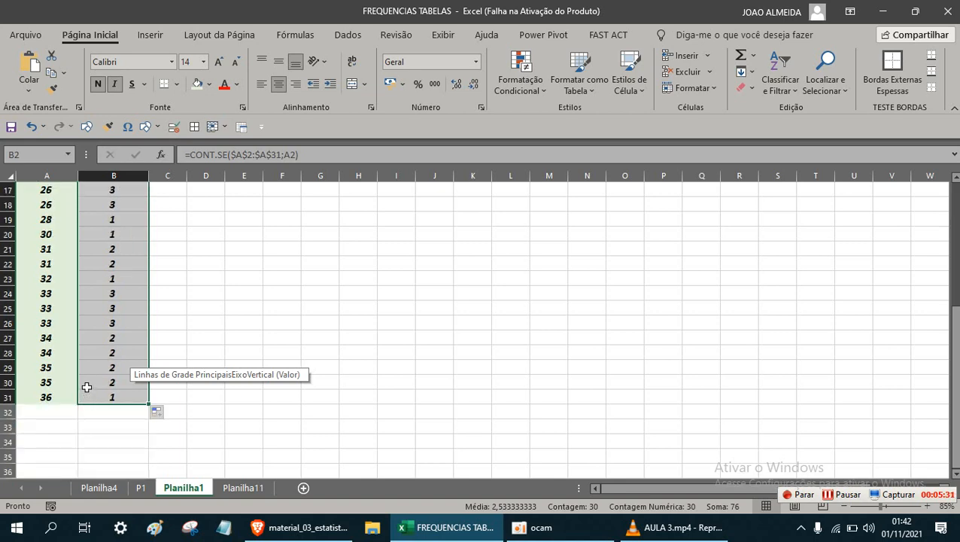
{"action": "scroll", "coordinate": [86, 387], "scroll_direction": "up", "scroll_amount": 5}
{"action": "left_click", "coordinate": [215, 274]}
{"action": "key", "text": "ctrl+z"}
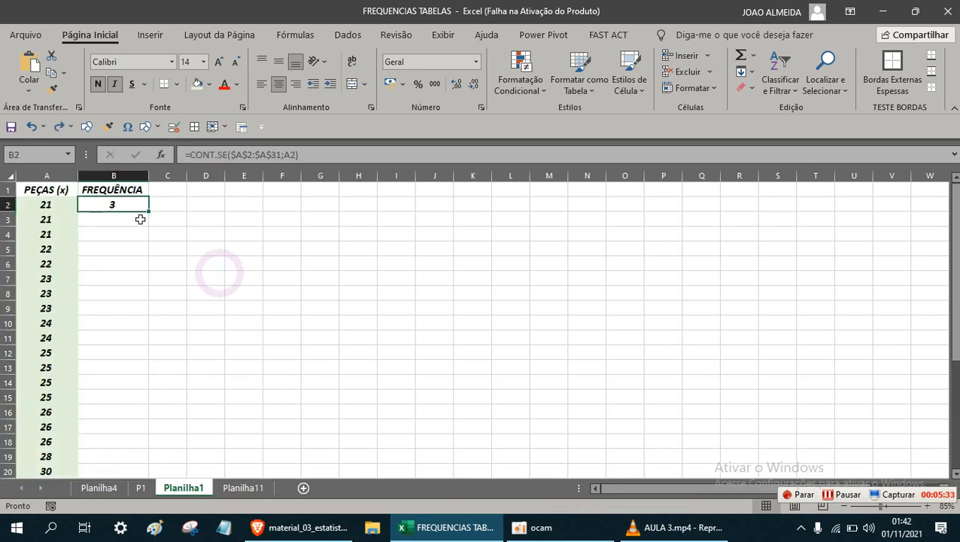
{"action": "left_click_drag", "start_coordinate": [148, 211], "coordinate": [151, 459]}
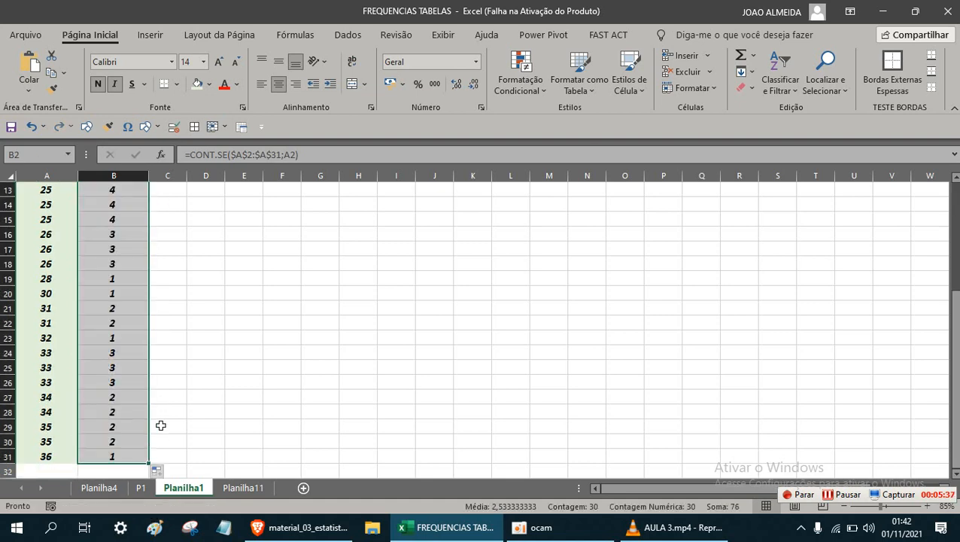
{"action": "scroll", "coordinate": [201, 305], "scroll_direction": "up", "scroll_amount": 4}
{"action": "left_click", "coordinate": [173, 251]}
{"action": "left_click", "coordinate": [132, 207]}
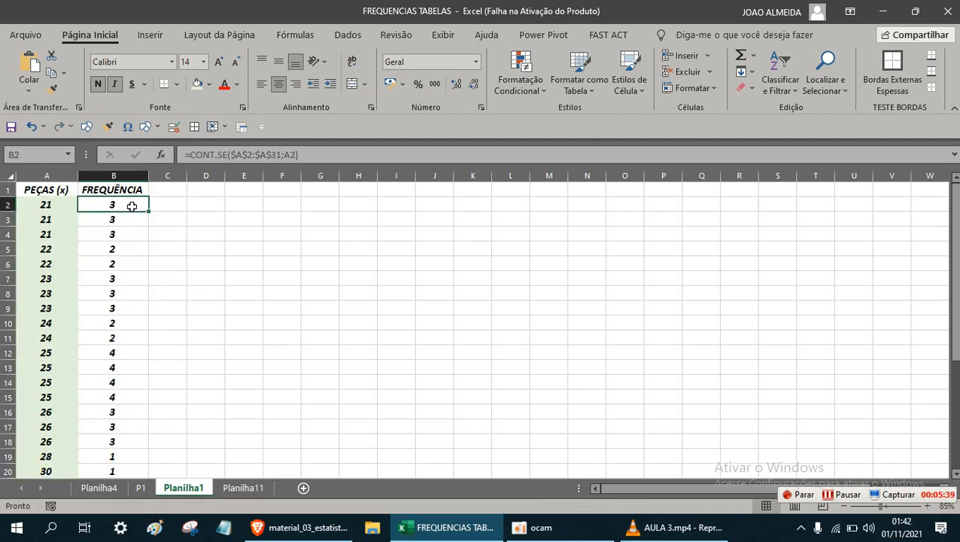
{"action": "left_click", "coordinate": [42, 200]}
{"action": "scroll", "coordinate": [135, 403], "scroll_direction": "down", "scroll_amount": 4}
{"action": "left_click", "coordinate": [134, 451], "text": "shift"}
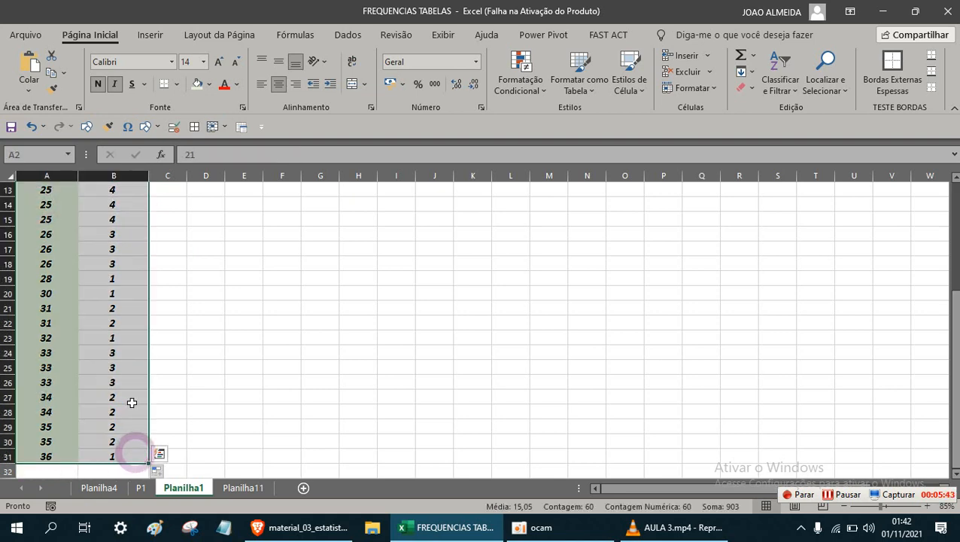
{"action": "key", "text": "ctrl+c"}
{"action": "scroll", "coordinate": [211, 355], "scroll_direction": "up", "scroll_amount": 4}
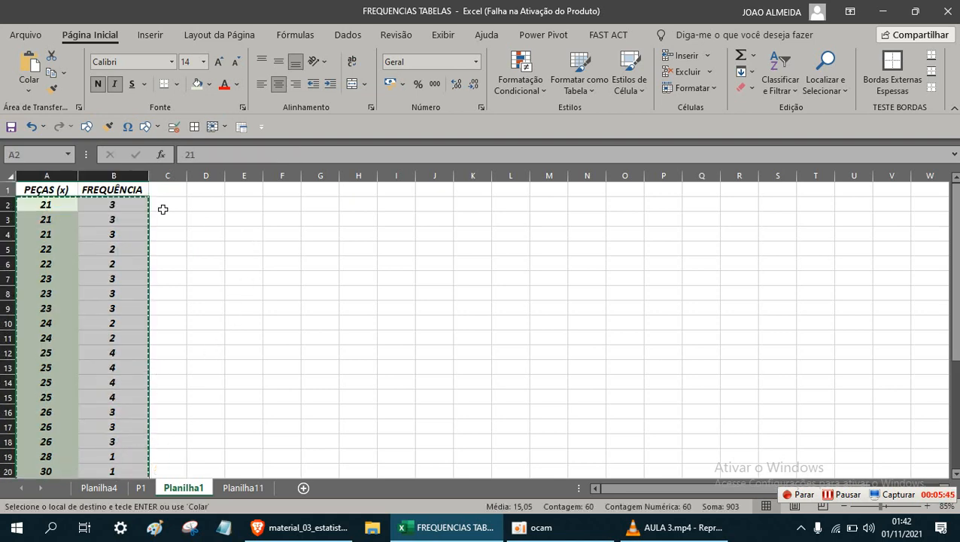
- Copy A1:B31 with its headers as values to F1, and widen columns F and G to fit the headers
{"action": "left_click", "coordinate": [62, 190]}
{"action": "scroll", "coordinate": [94, 253], "scroll_direction": "down", "scroll_amount": 5}
{"action": "left_click", "coordinate": [139, 399], "text": "shift"}
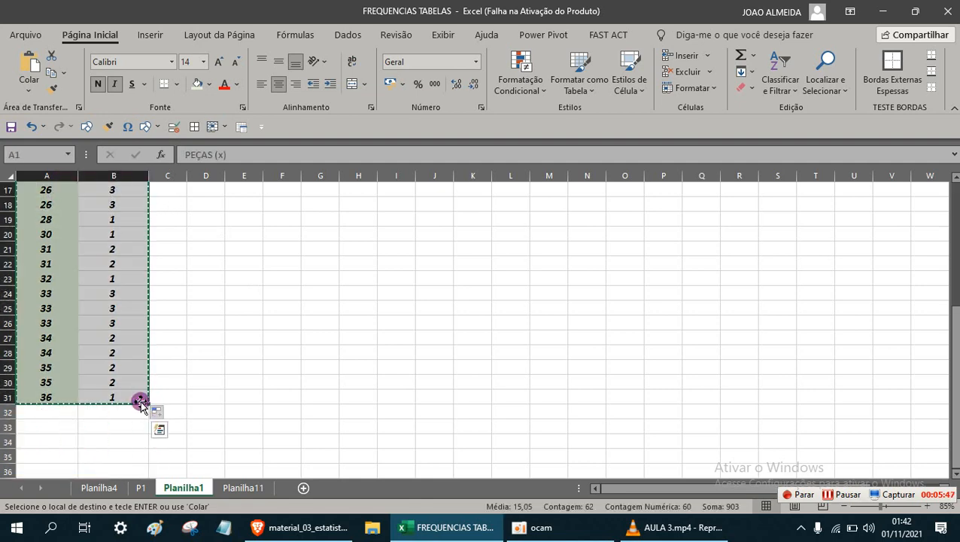
{"action": "scroll", "coordinate": [244, 329], "scroll_direction": "up", "scroll_amount": 5}
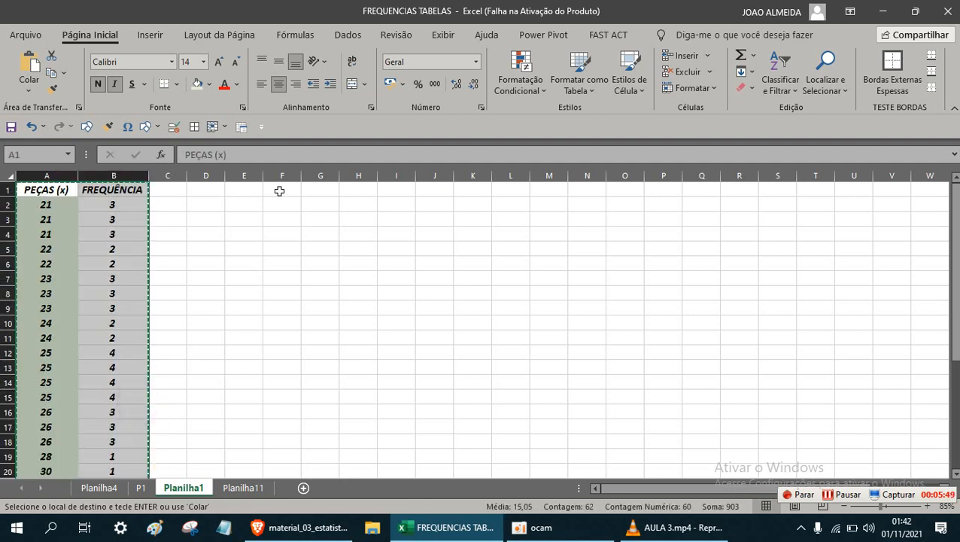
{"action": "right_click", "coordinate": [279, 191]}
{"action": "mouse_move", "coordinate": [426, 258]}
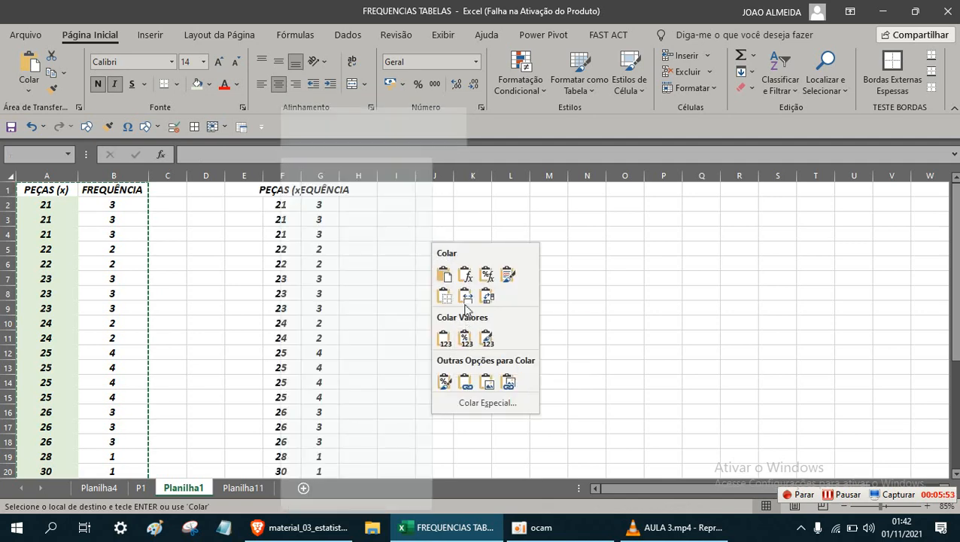
{"action": "left_click", "coordinate": [444, 340]}
{"action": "double_click", "coordinate": [340, 176]}
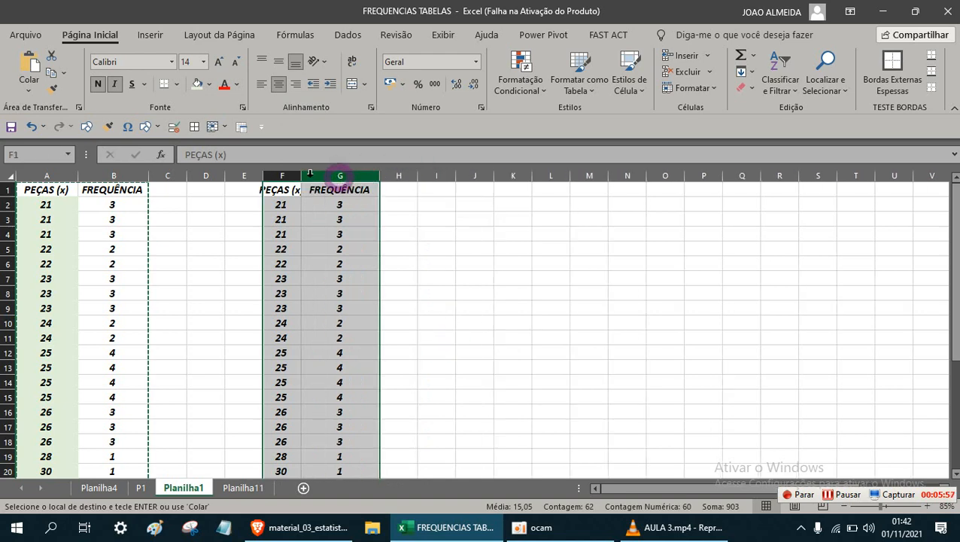
{"action": "left_click_drag", "start_coordinate": [304, 175], "coordinate": [327, 175]}
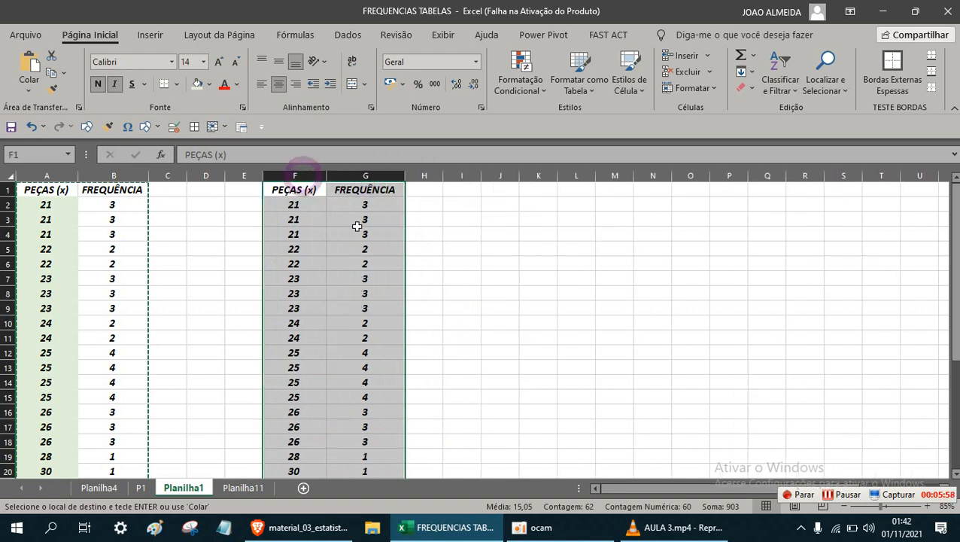
- Compare the pasted value in G9 with the CONT.SE formulas in B9 and B7
{"action": "left_click", "coordinate": [379, 302]}
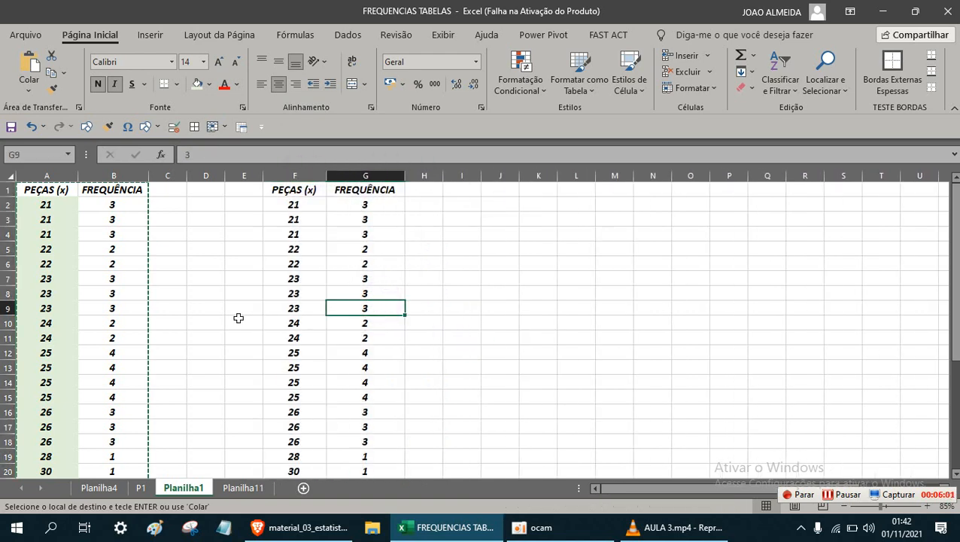
{"action": "double_click", "coordinate": [114, 308]}
{"action": "key", "text": "Return"}
{"action": "double_click", "coordinate": [109, 278]}
{"action": "key", "text": "Return"}
- Remove duplicate rows from the pasted range F2:G31, comparing both the PEÇAS (x) and FREQUÊNCIA columns
{"action": "left_click", "coordinate": [294, 203]}
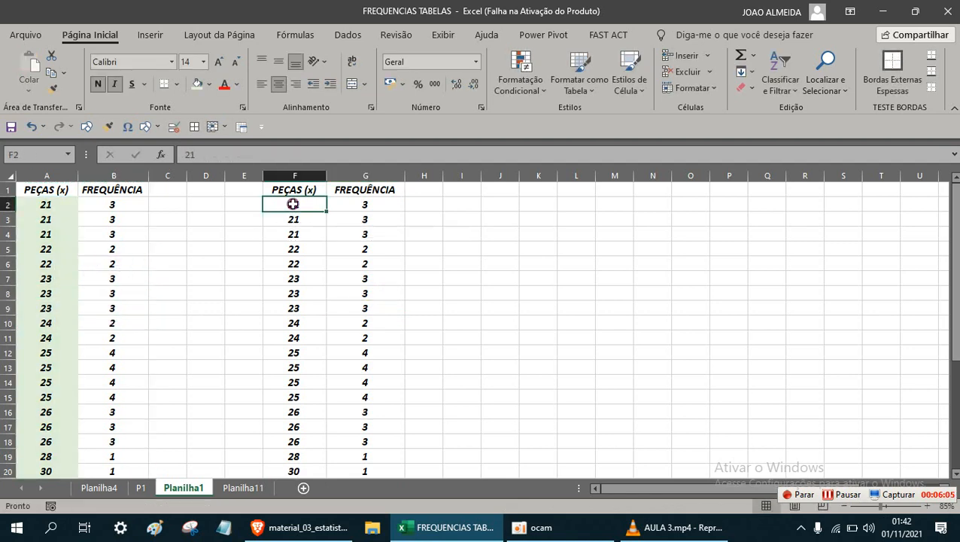
{"action": "scroll", "coordinate": [374, 394], "scroll_direction": "down", "scroll_amount": 4}
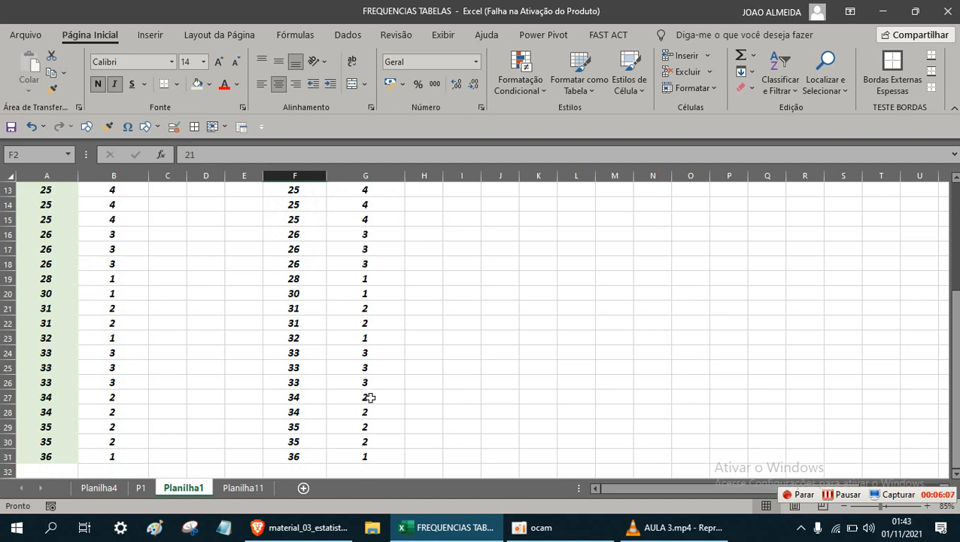
{"action": "left_click", "coordinate": [374, 456], "text": "shift"}
{"action": "scroll", "coordinate": [407, 318], "scroll_direction": "up", "scroll_amount": 4}
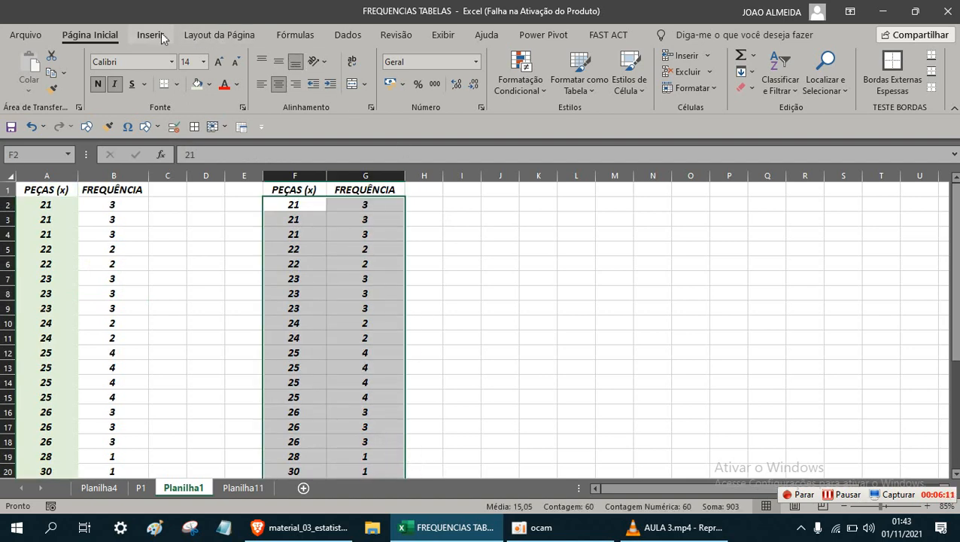
{"action": "left_click", "coordinate": [336, 38]}
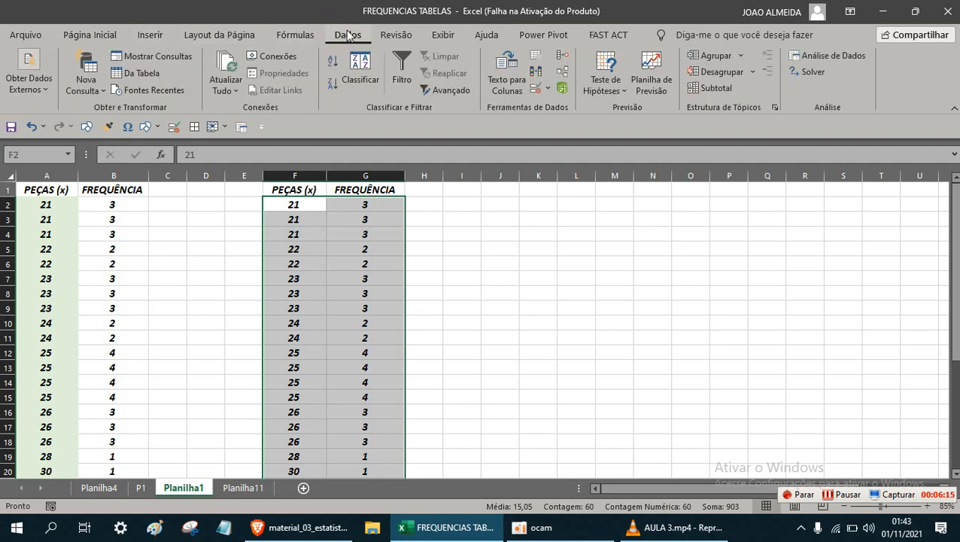
{"action": "left_click", "coordinate": [537, 80]}
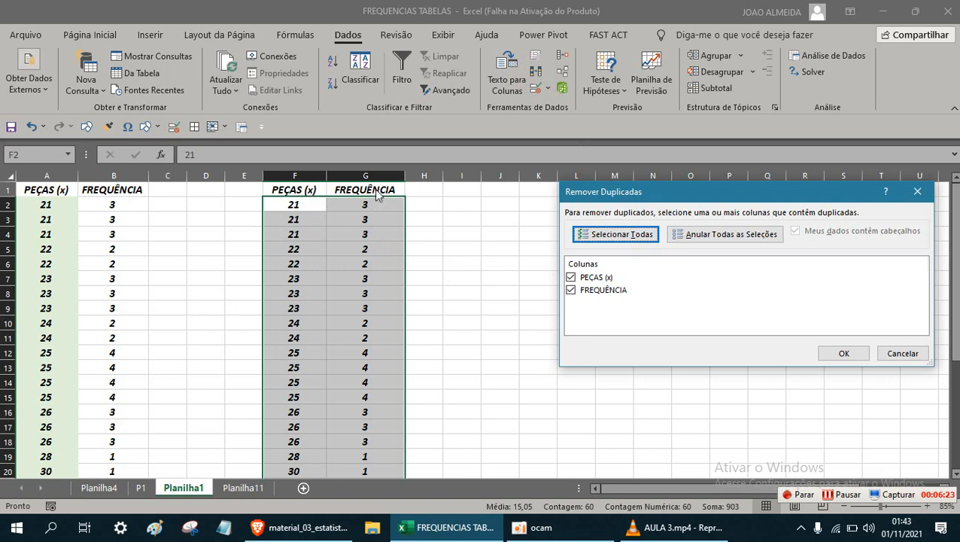
{"action": "left_click", "coordinate": [841, 353]}
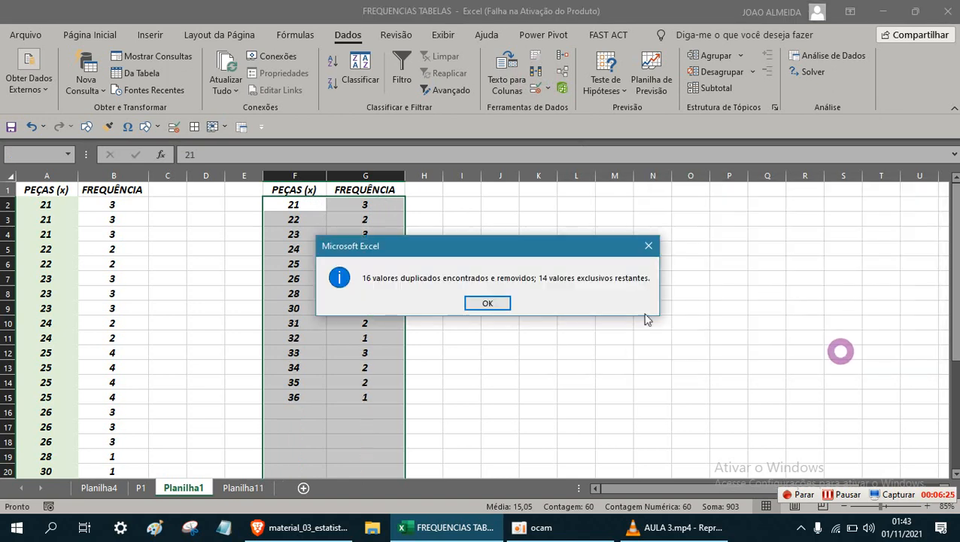
{"action": "left_click", "coordinate": [488, 303]}
{"action": "left_click", "coordinate": [449, 278]}
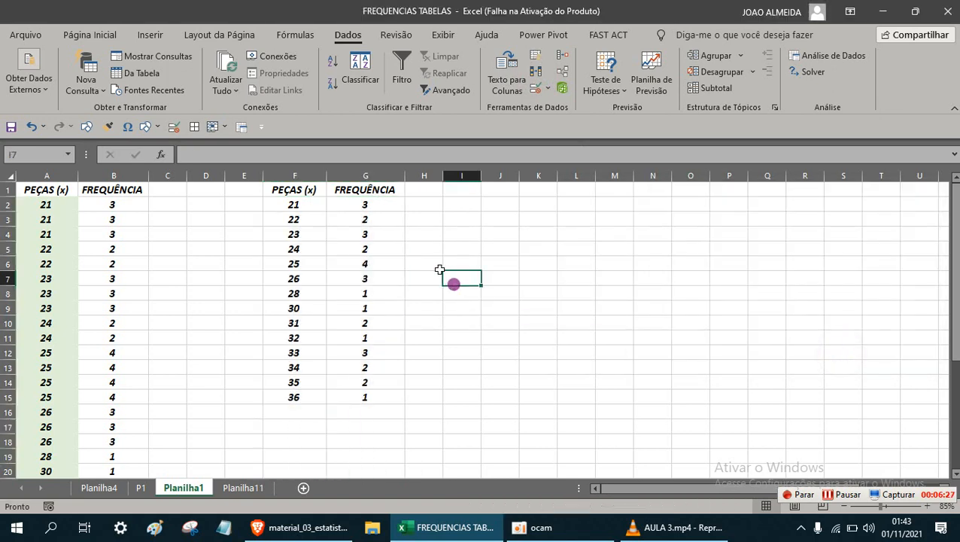
{"action": "left_click_drag", "start_coordinate": [373, 205], "coordinate": [380, 389]}
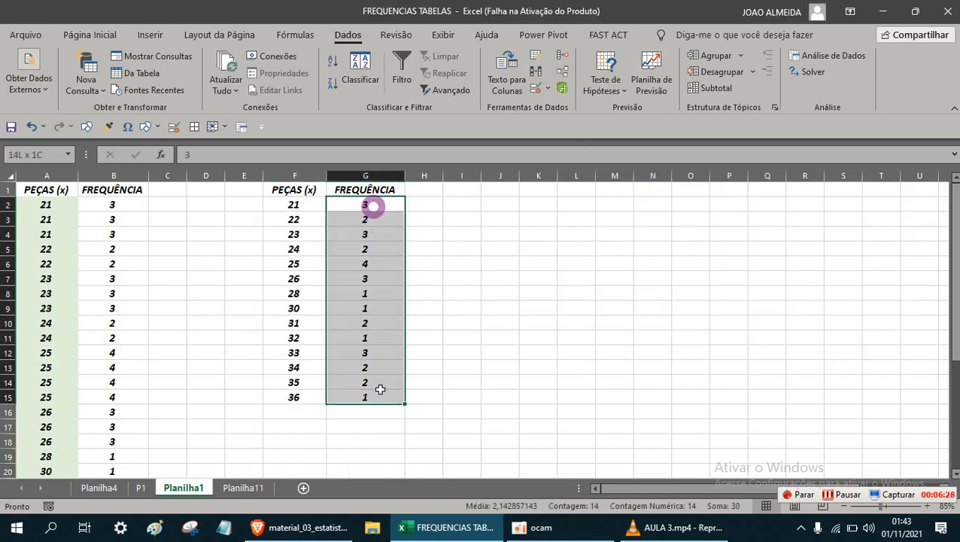
{"action": "left_click", "coordinate": [467, 263]}
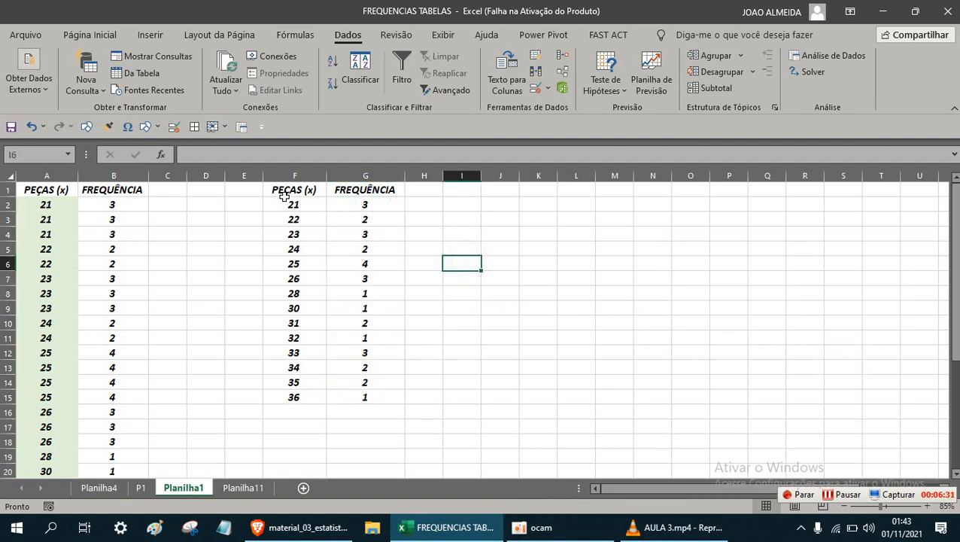
- Fill the header cells F1:G1 with a light gold theme color
{"action": "left_click_drag", "start_coordinate": [279, 195], "coordinate": [374, 195]}
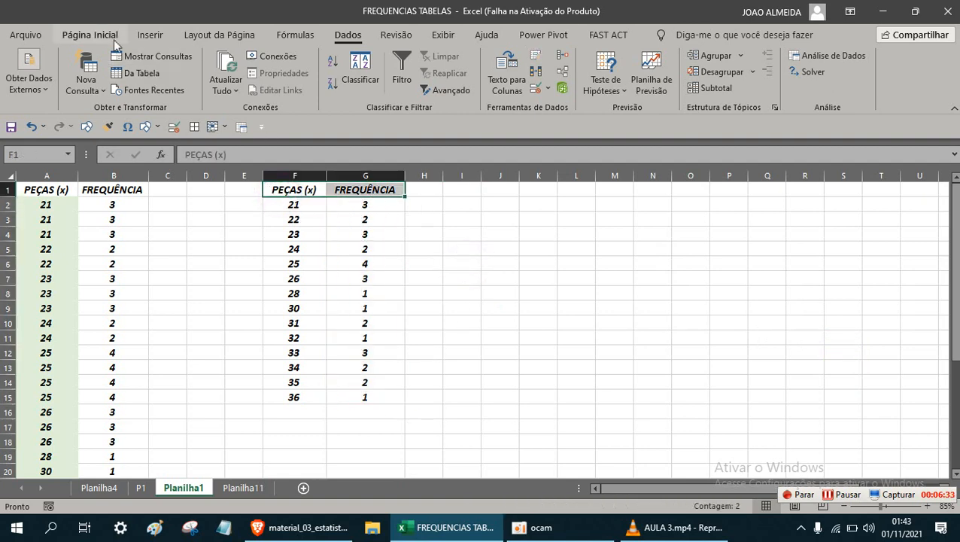
{"action": "left_click", "coordinate": [102, 35]}
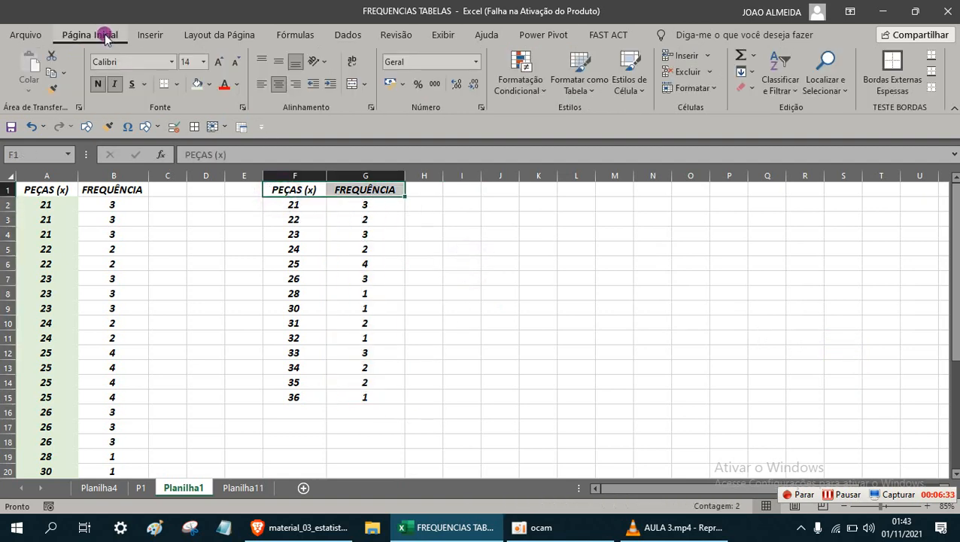
{"action": "left_click", "coordinate": [208, 84]}
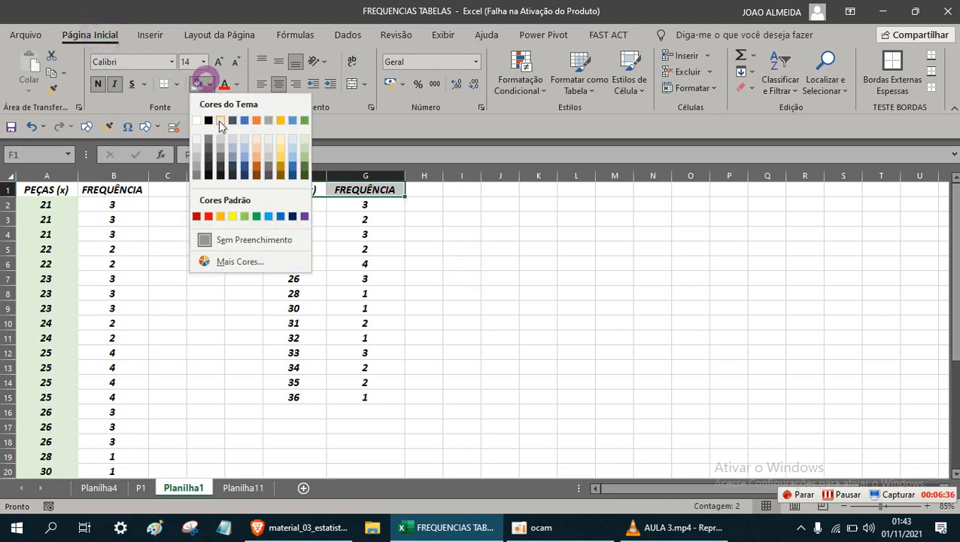
{"action": "left_click", "coordinate": [279, 145]}
- Apply thick outside borders around the table F2:G15 and around its frequency column G2:G15
{"action": "left_click_drag", "start_coordinate": [293, 205], "coordinate": [396, 392]}
{"action": "left_click", "coordinate": [891, 71]}
{"action": "left_click", "coordinate": [544, 294]}
{"action": "left_click_drag", "start_coordinate": [376, 208], "coordinate": [370, 396]}
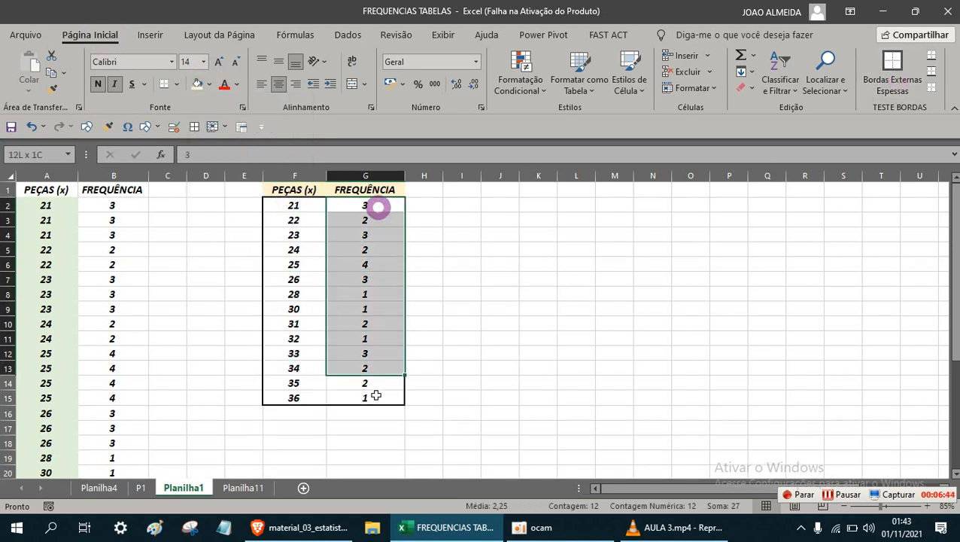
{"action": "left_click", "coordinate": [895, 72]}
{"action": "left_click", "coordinate": [584, 282]}
{"action": "left_click_drag", "start_coordinate": [373, 202], "coordinate": [379, 389]}
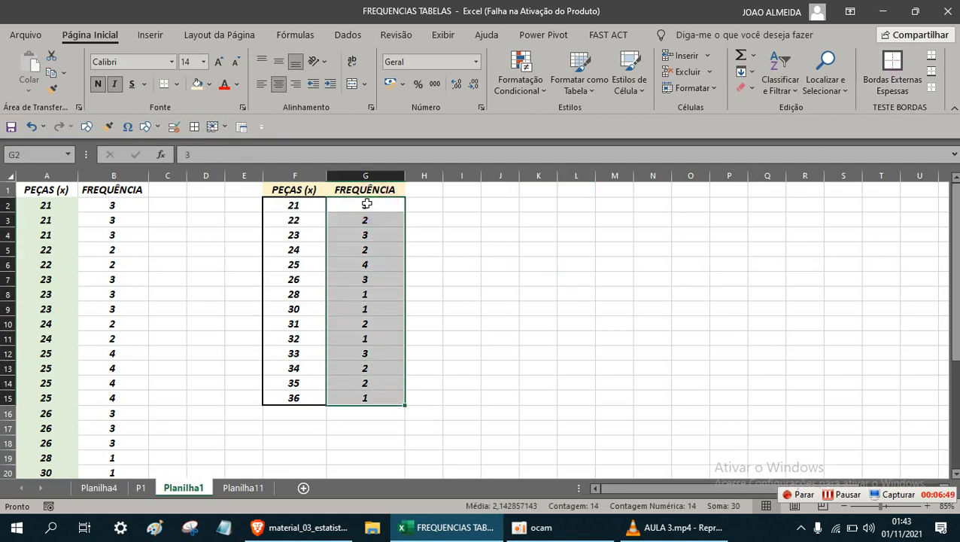
{"action": "left_click_drag", "start_coordinate": [362, 206], "coordinate": [396, 398]}
- Label F17 as SOMA and enter =SOMA(G2:G15) beside it in G17
{"action": "left_click", "coordinate": [295, 428]}
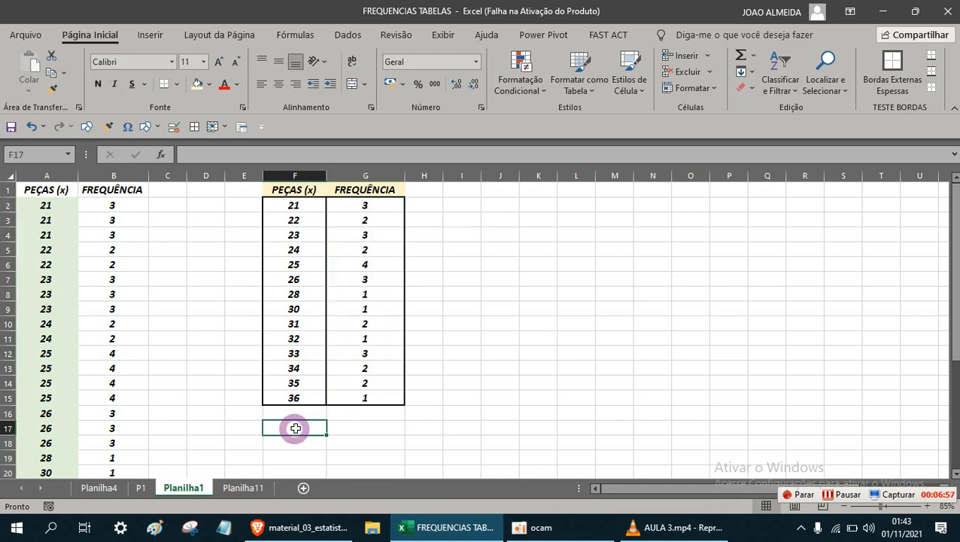
{"action": "type", "text": "SOMA"}
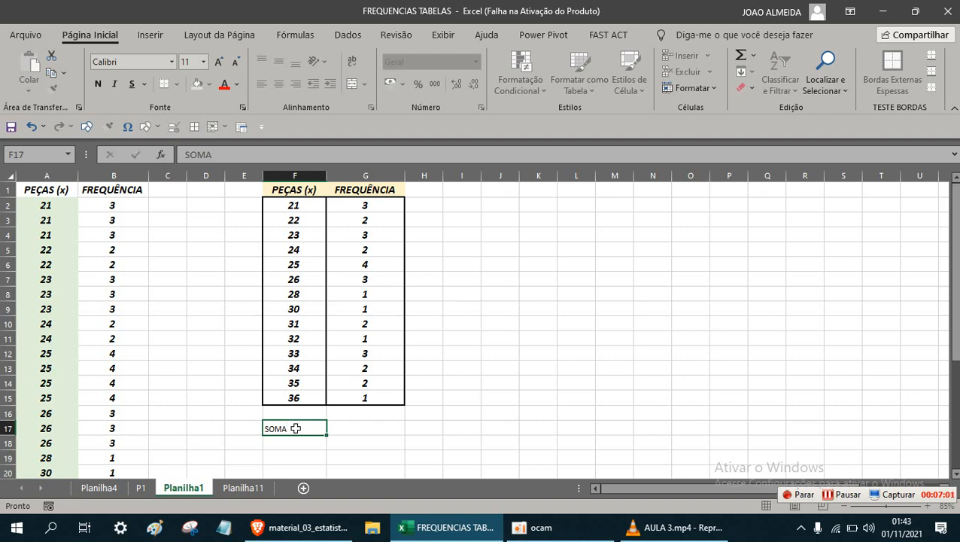
{"action": "left_click", "coordinate": [366, 429]}
{"action": "type", "text": "="}
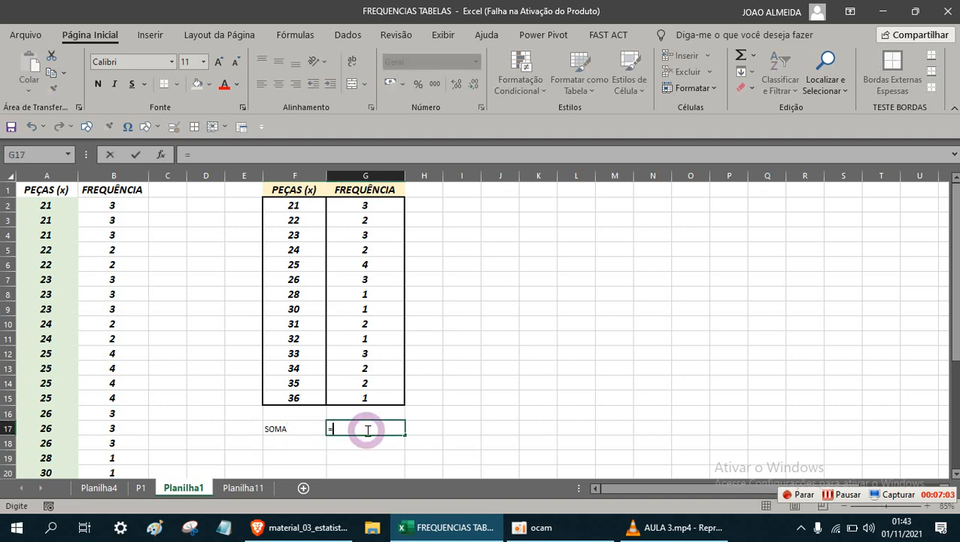
{"action": "type", "text": "SOMA"}
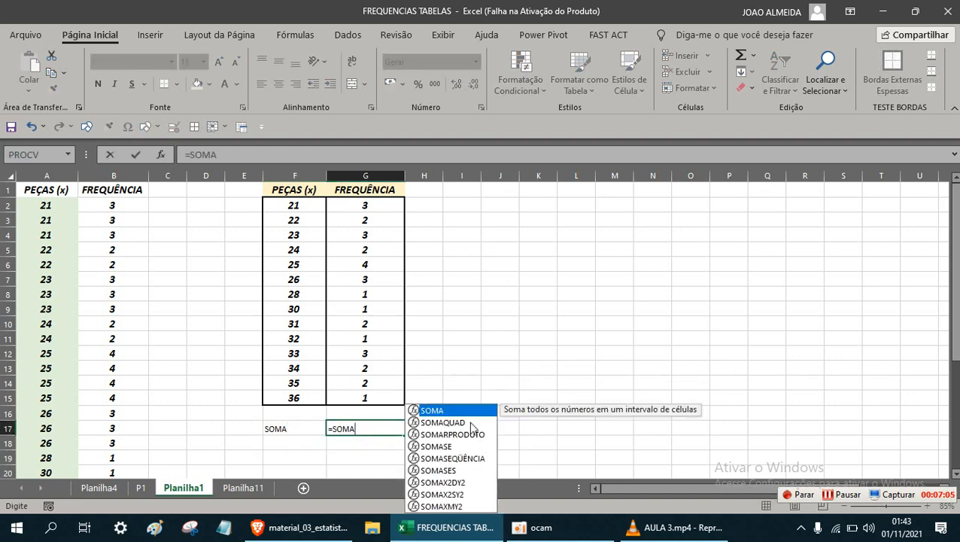
{"action": "double_click", "coordinate": [456, 410]}
{"action": "left_click_drag", "start_coordinate": [365, 207], "coordinate": [379, 406]}
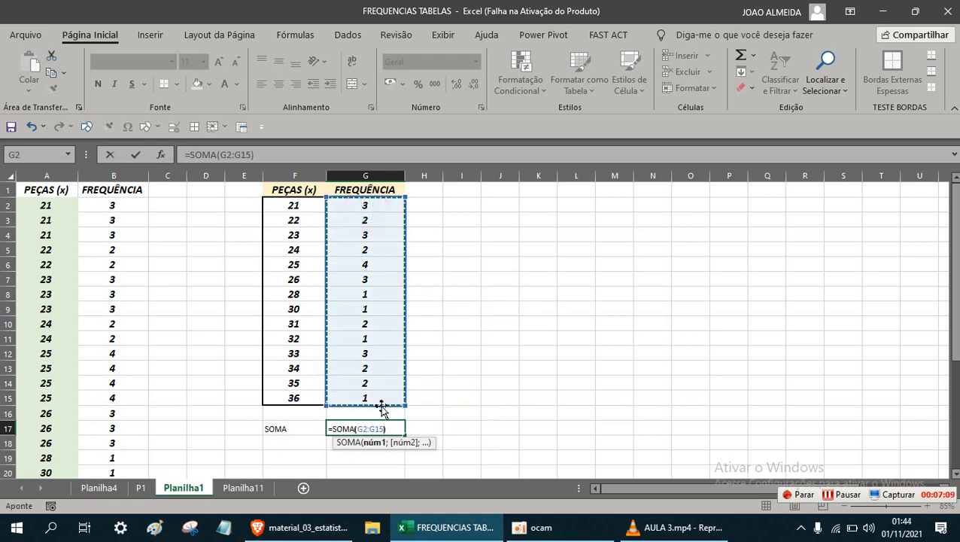
{"action": "key", "text": "Return"}
- Format the SOMA row F17:G17 as bold italic with font size 14
{"action": "left_click", "coordinate": [369, 428]}
{"action": "left_click", "coordinate": [294, 432]}
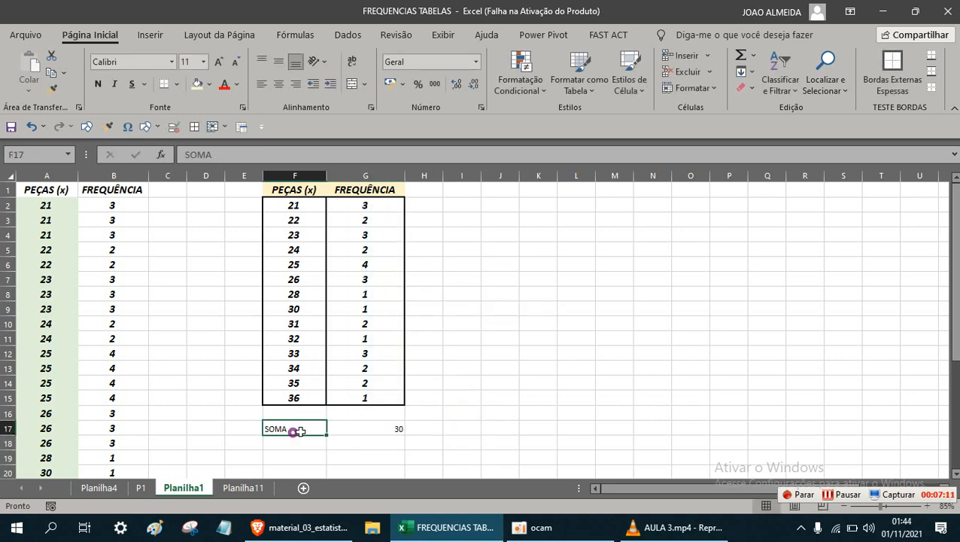
{"action": "key", "text": "shift+Right"}
{"action": "left_click", "coordinate": [99, 84]}
{"action": "left_click", "coordinate": [114, 84]}
{"action": "left_click", "coordinate": [203, 62]}
{"action": "left_click", "coordinate": [196, 158]}
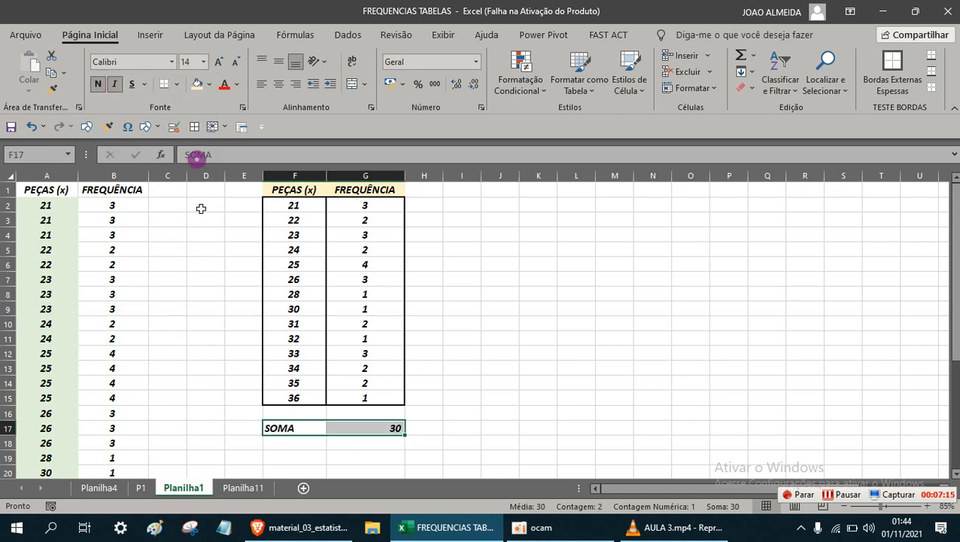
{"action": "left_click", "coordinate": [197, 265]}
- Check the numeric count of the PEÇAS (x) data in A2:A31 against the sum of the frequencies in G2:G15
{"action": "left_click", "coordinate": [65, 210]}
{"action": "scroll", "coordinate": [68, 292], "scroll_direction": "down", "scroll_amount": 5}
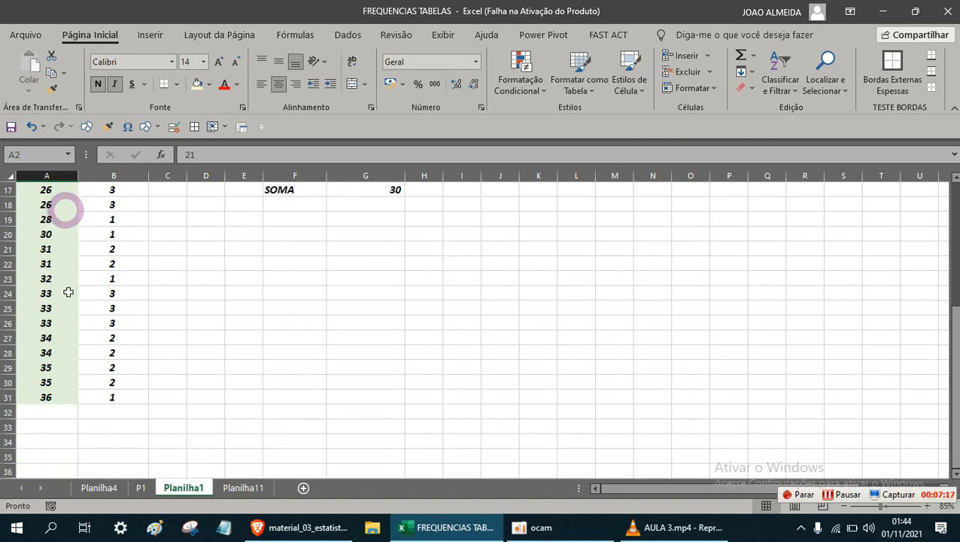
{"action": "left_click", "coordinate": [58, 397], "text": "shift"}
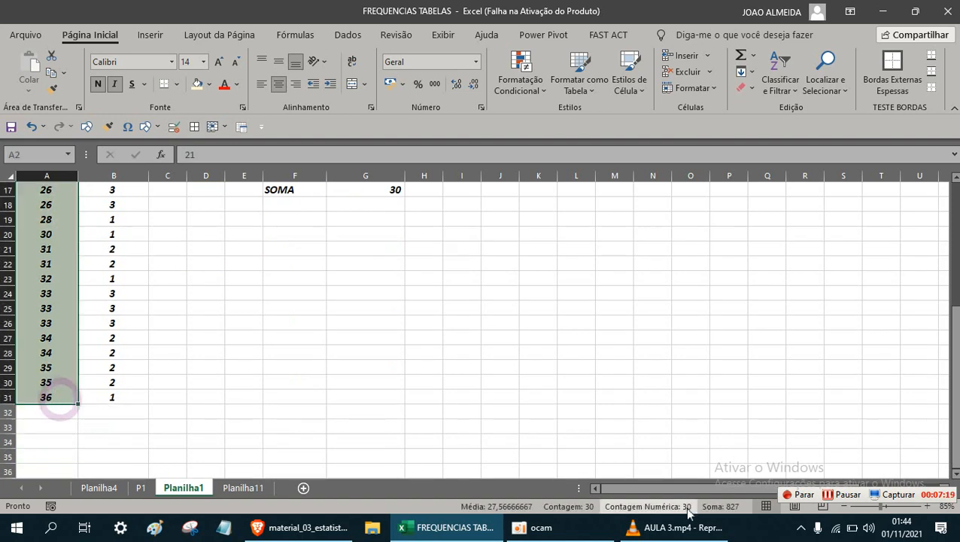
{"action": "left_click", "coordinate": [343, 314]}
{"action": "scroll", "coordinate": [345, 316], "scroll_direction": "up", "scroll_amount": 5}
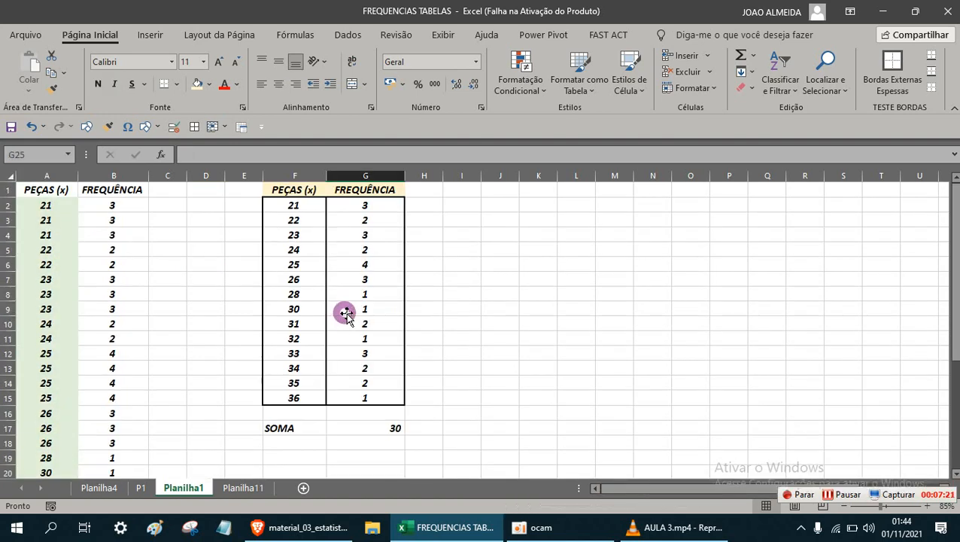
{"action": "left_click_drag", "start_coordinate": [364, 205], "coordinate": [381, 395]}
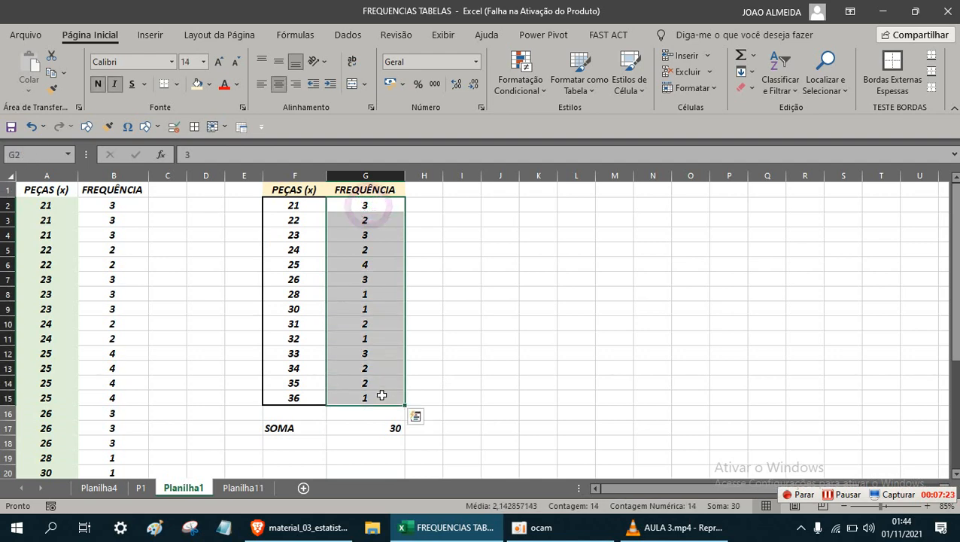
{"action": "left_click", "coordinate": [464, 250]}
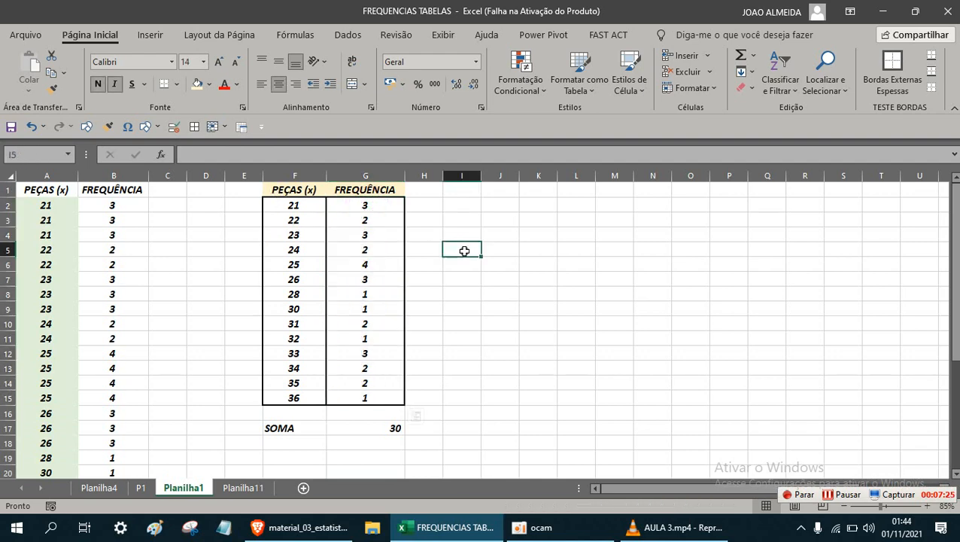
- Look through the sheets Planilha4, P1 with its statistics and histogram, and Planilha11 with its frequency table
{"action": "left_click", "coordinate": [99, 487]}
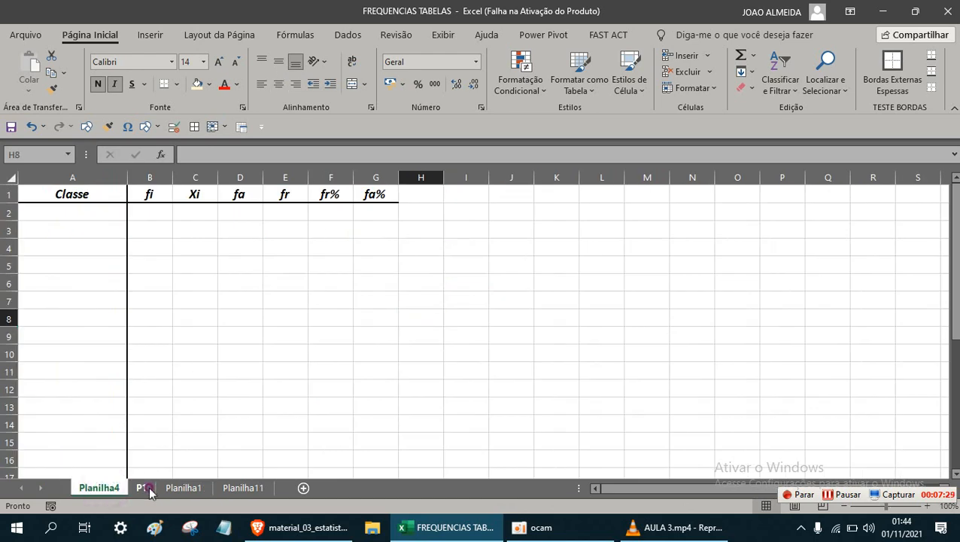
{"action": "left_click", "coordinate": [140, 487]}
{"action": "scroll", "coordinate": [567, 289], "scroll_direction": "down", "scroll_amount": 1}
{"action": "left_click_drag", "start_coordinate": [670, 489], "coordinate": [681, 490]}
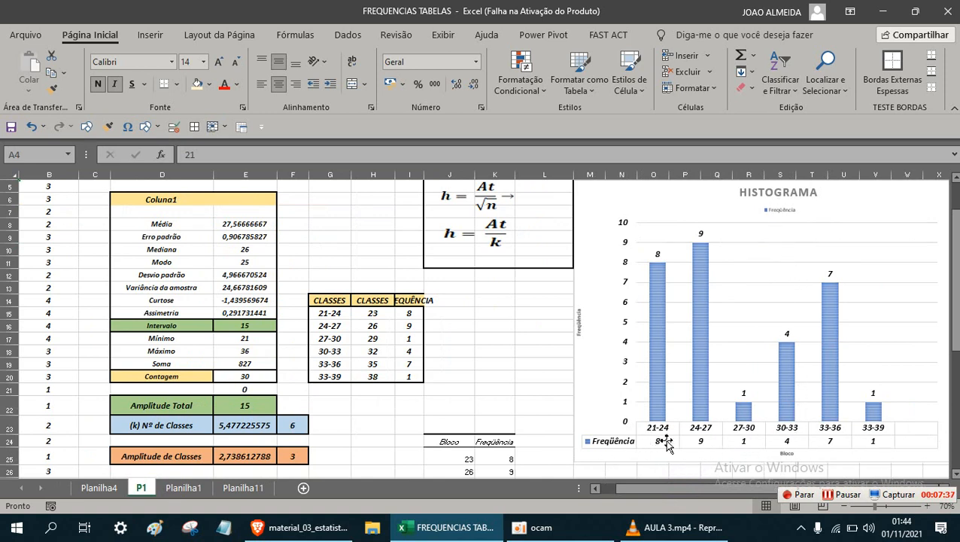
{"action": "left_click_drag", "start_coordinate": [665, 489], "coordinate": [599, 492]}
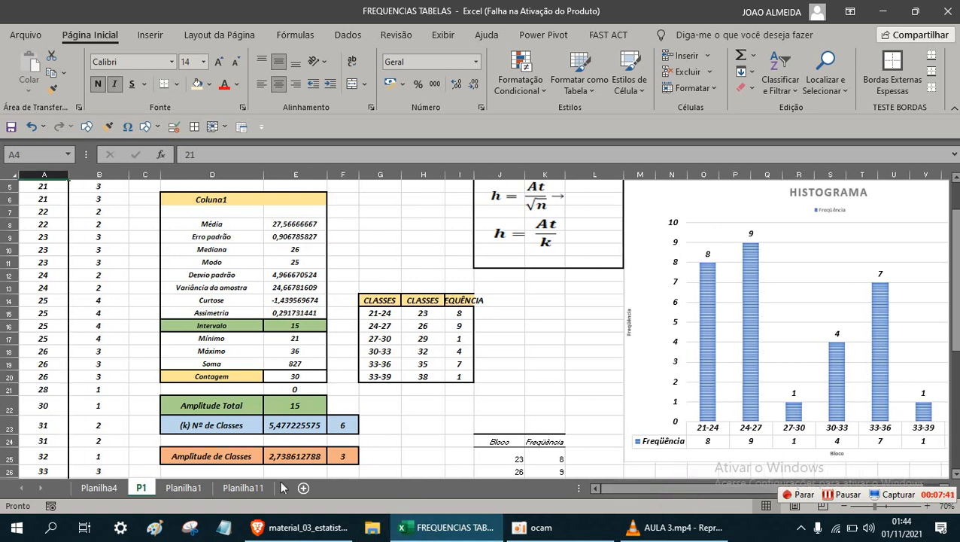
{"action": "left_click", "coordinate": [252, 488]}
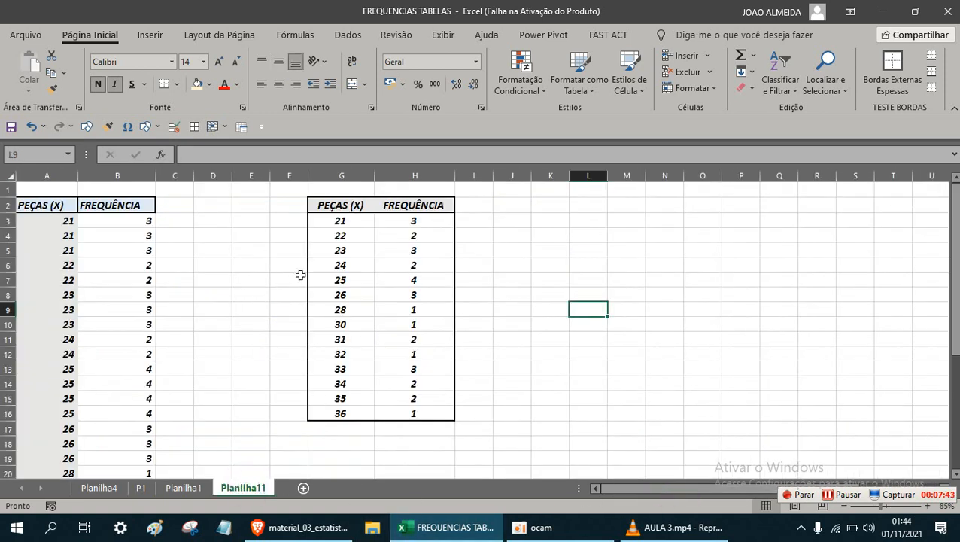
- Switch to the AULA 3.mp4 video in VLC to view its handwritten frequency table, and return to the Excel workbook
{"action": "left_click", "coordinate": [664, 525]}
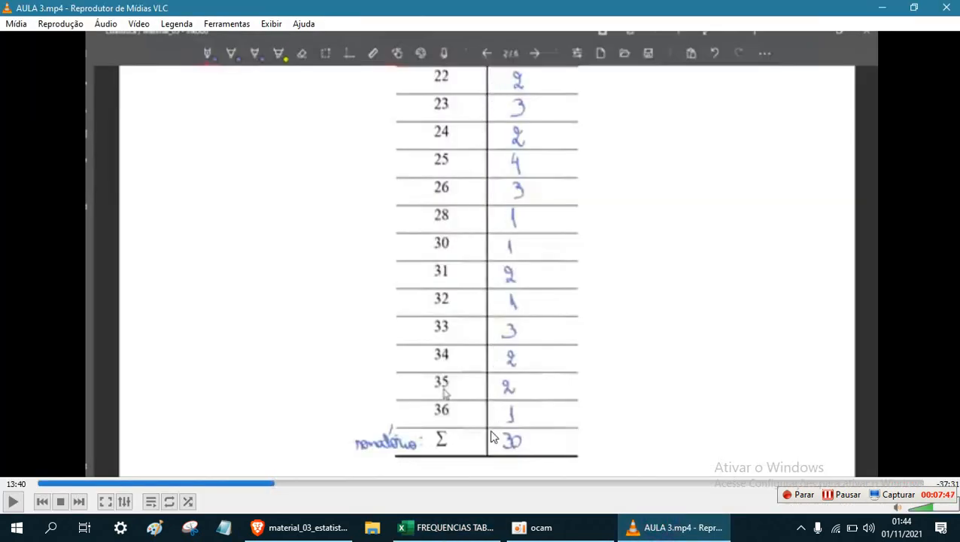
{"action": "mouse_move", "coordinate": [301, 529]}
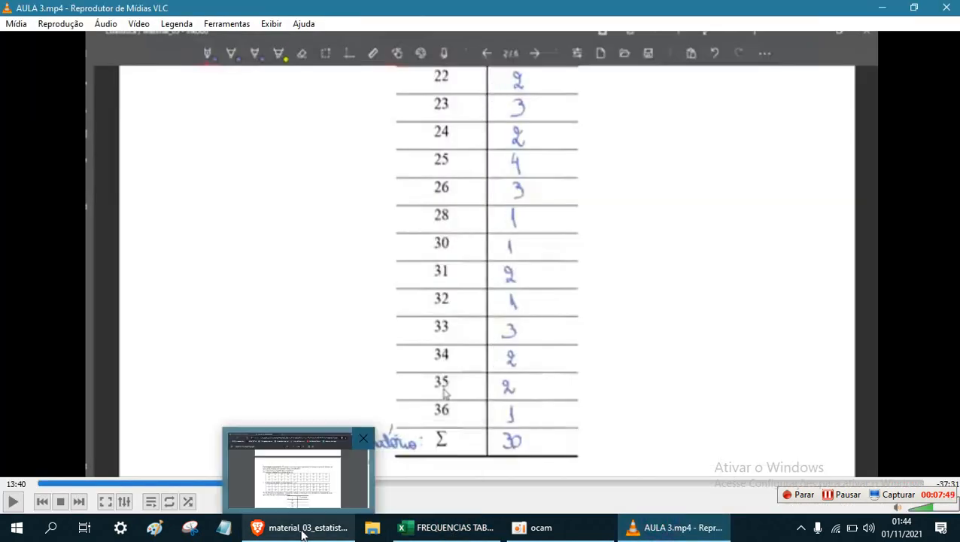
{"action": "left_click", "coordinate": [448, 527]}
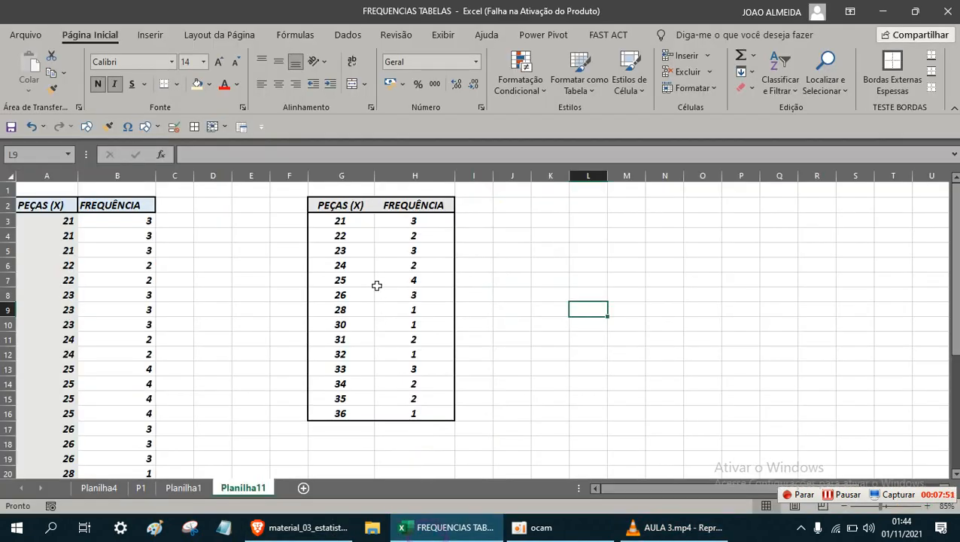